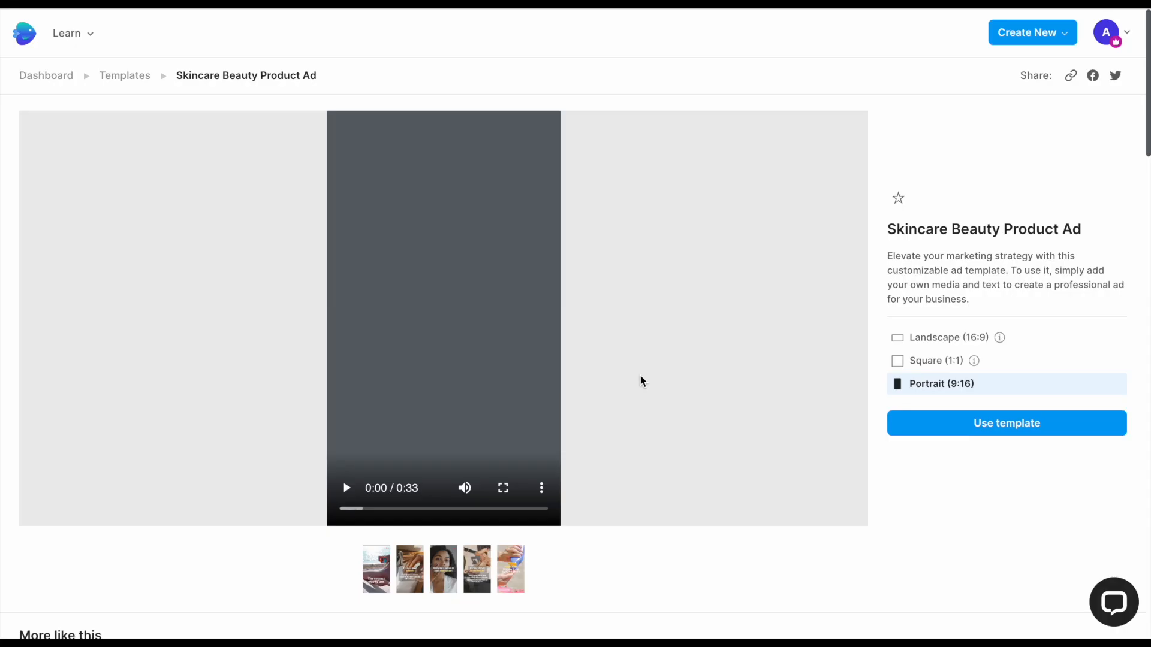
Step: Preview the Skincare Beauty Product Ad template and open its Portrait (9:16) version for editing
click(347, 489)
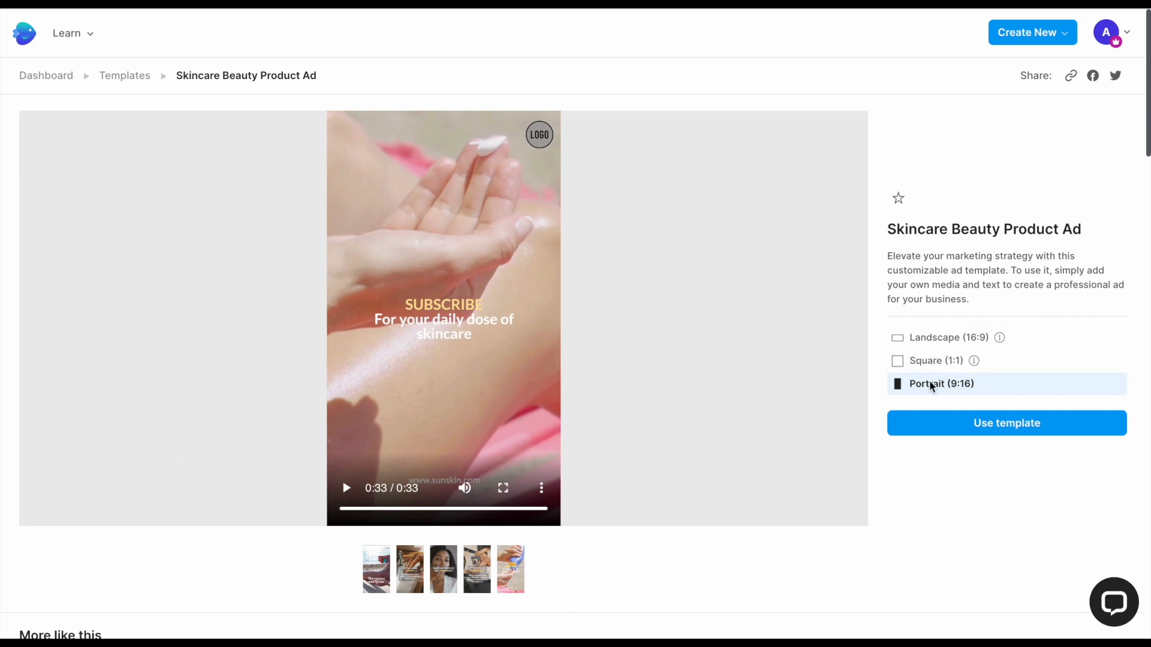
click(998, 430)
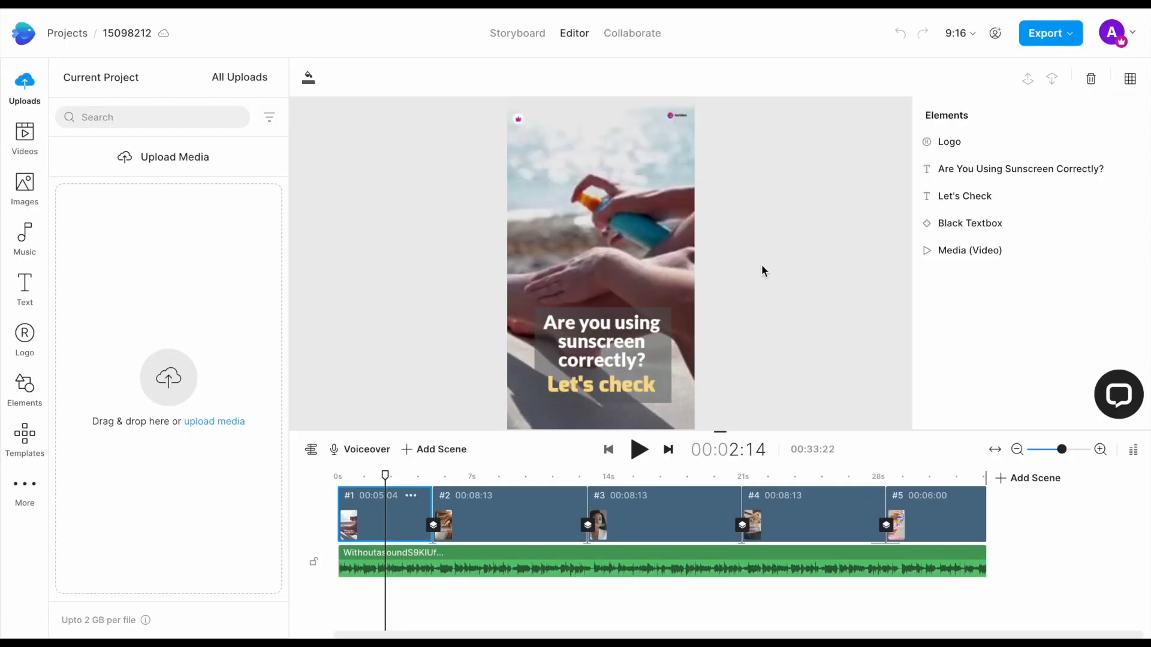
Step: Examine the template's background video, scenes 2 and 3 and music track, along with the video, image, text, music and upload libraries
click(568, 242)
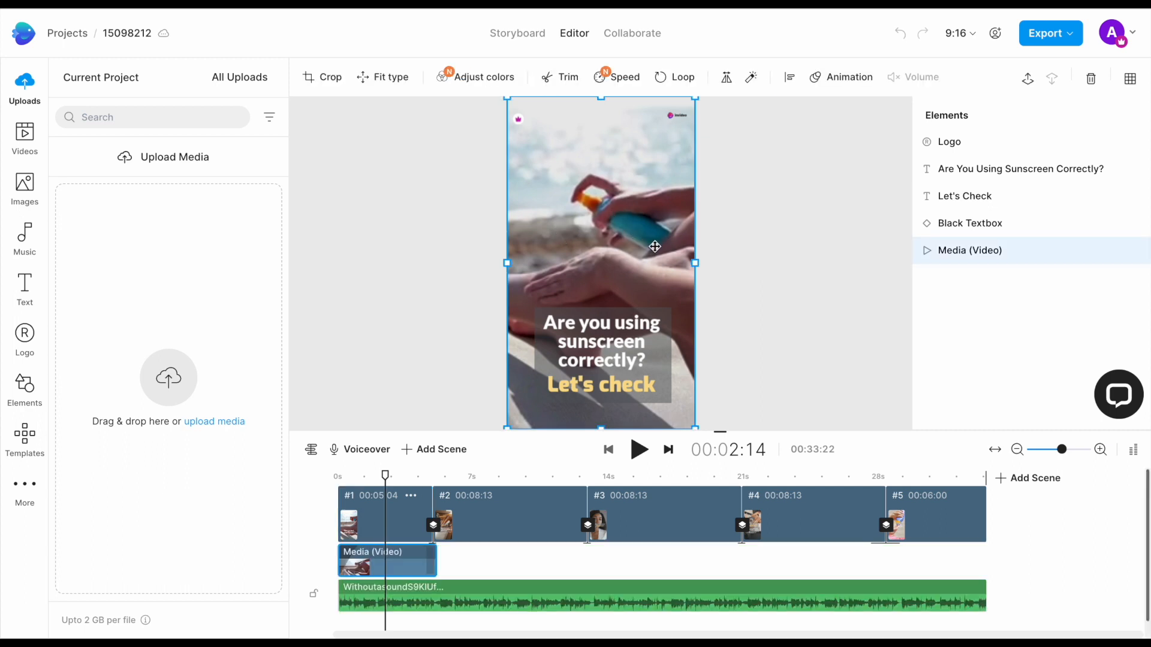
click(507, 511)
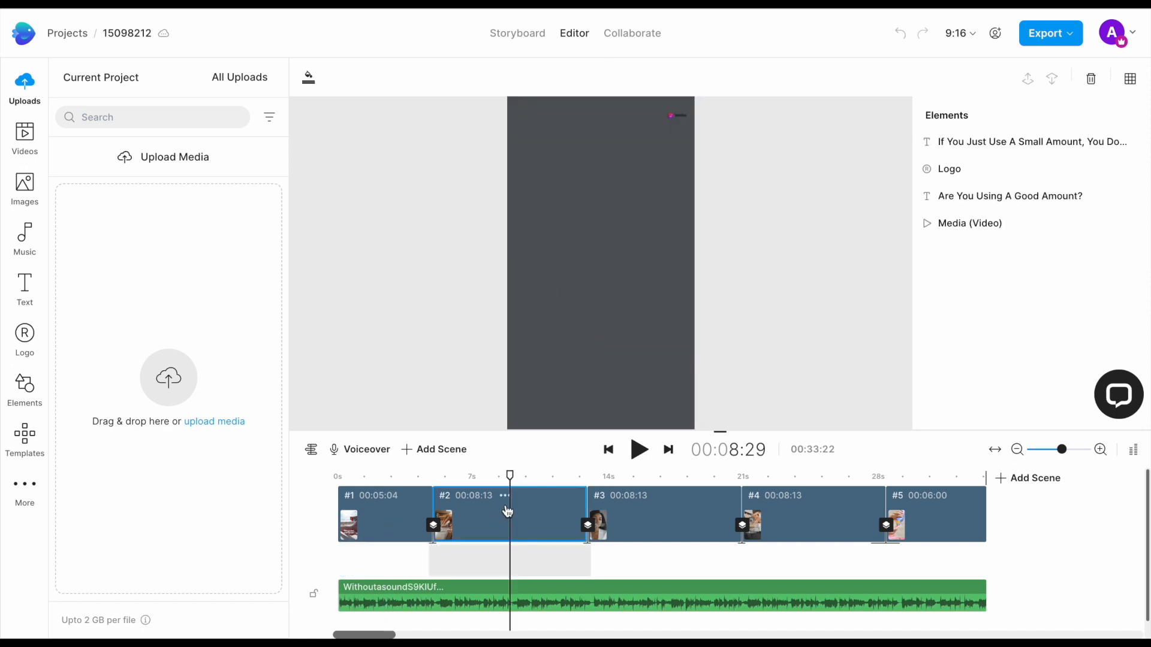
click(640, 486)
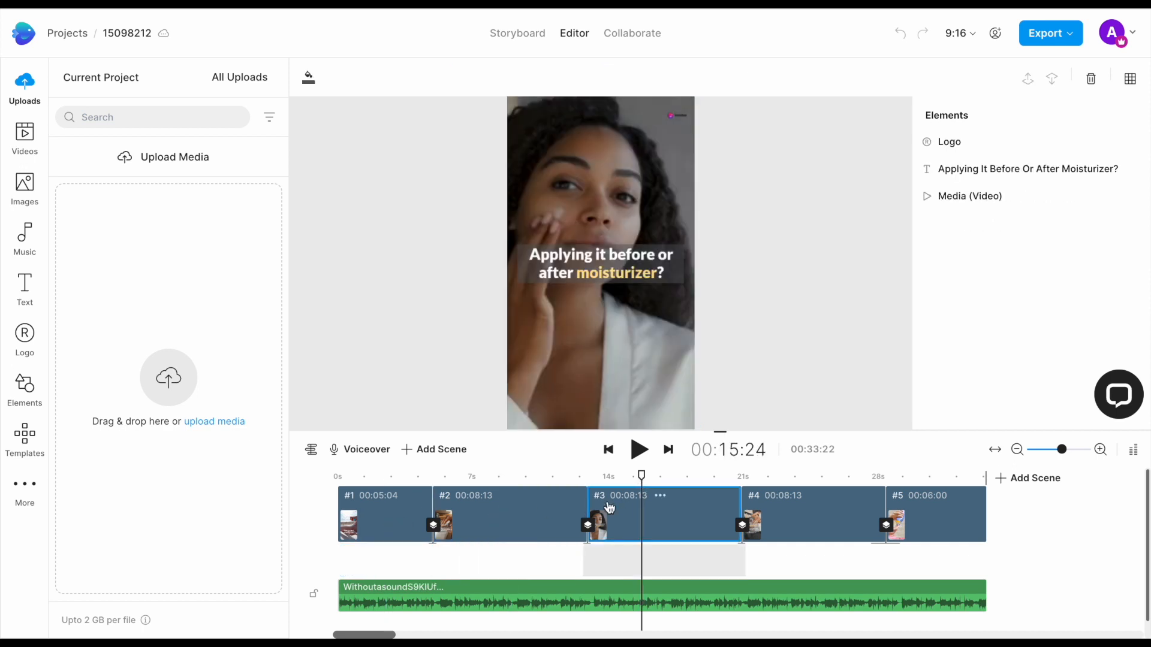
click(463, 600)
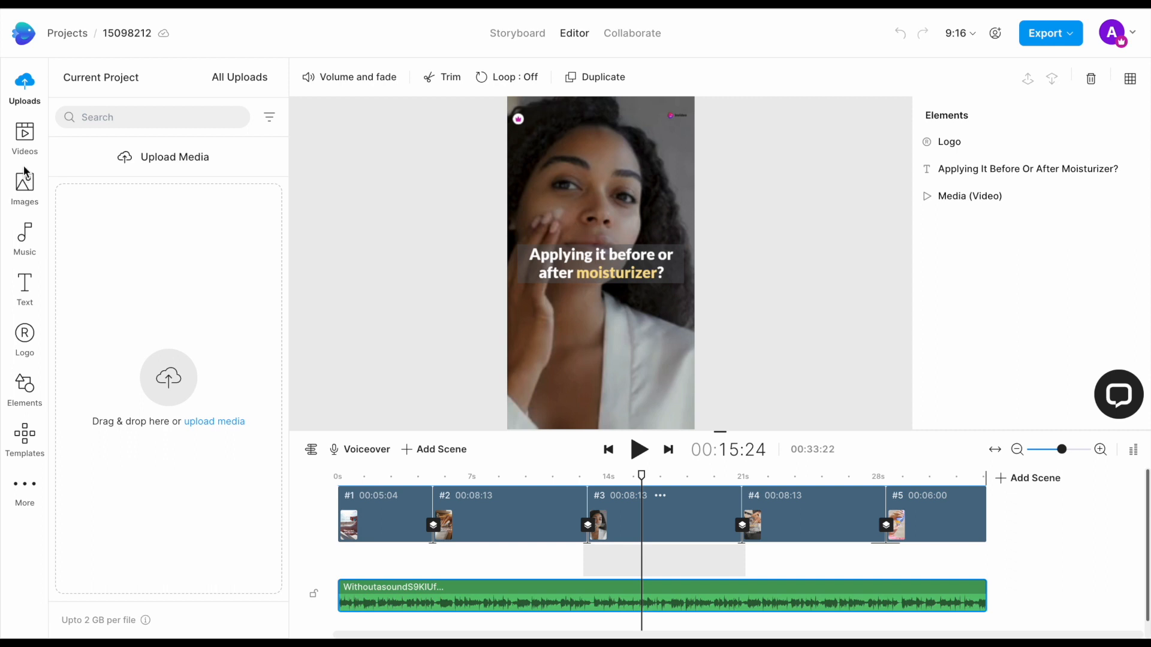
click(25, 150)
click(25, 189)
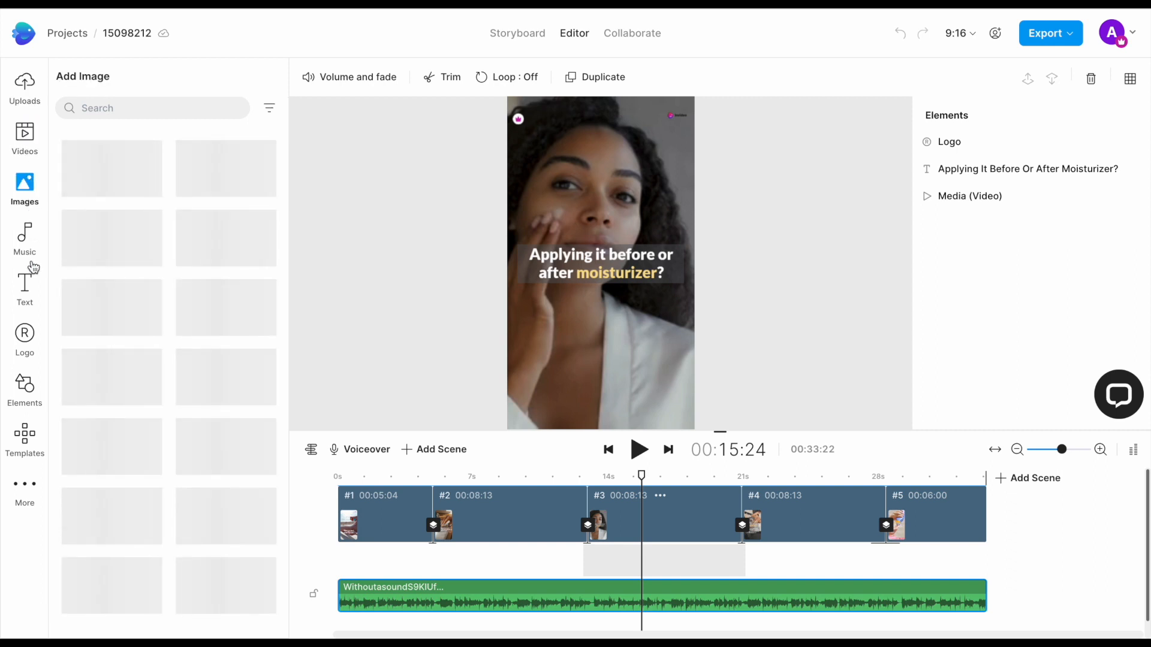
click(26, 285)
click(25, 241)
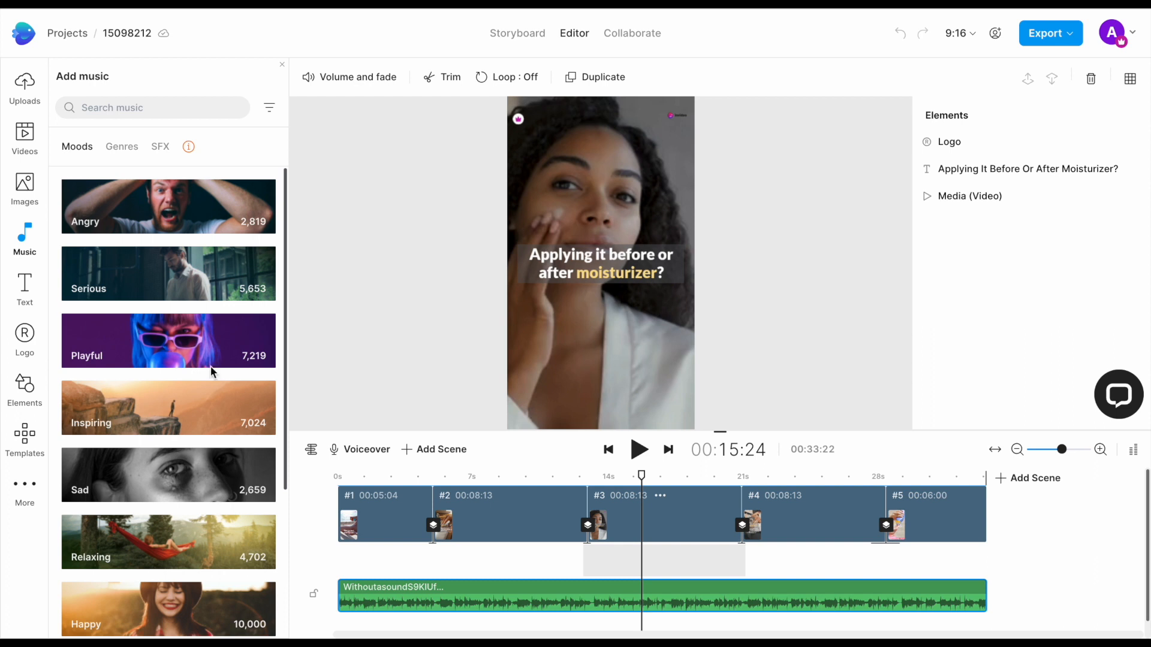
click(22, 94)
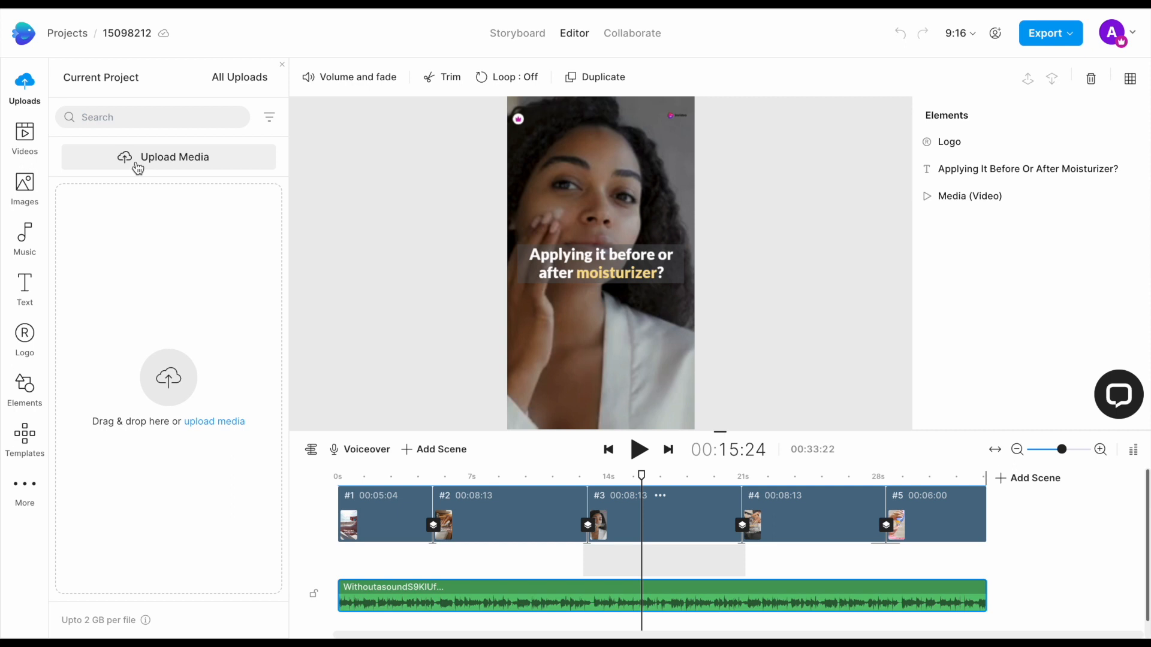
Step: Review the template's content from scene 1 to scene 4 on the timeline and check the options available for scene 4
click(382, 476)
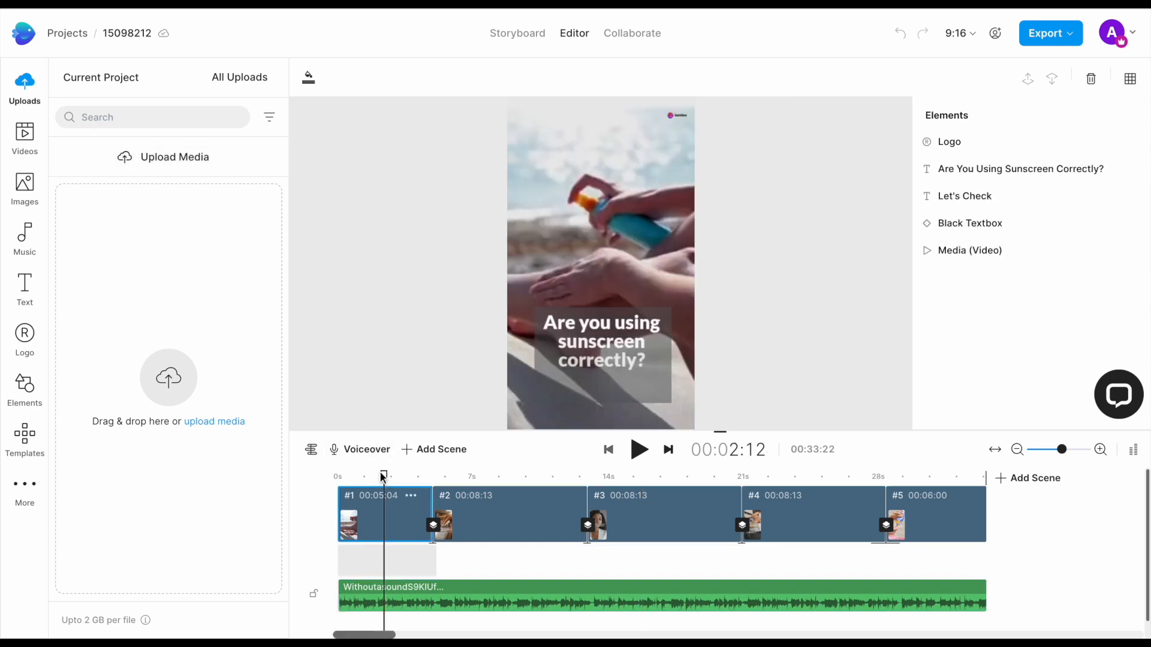
click(399, 475)
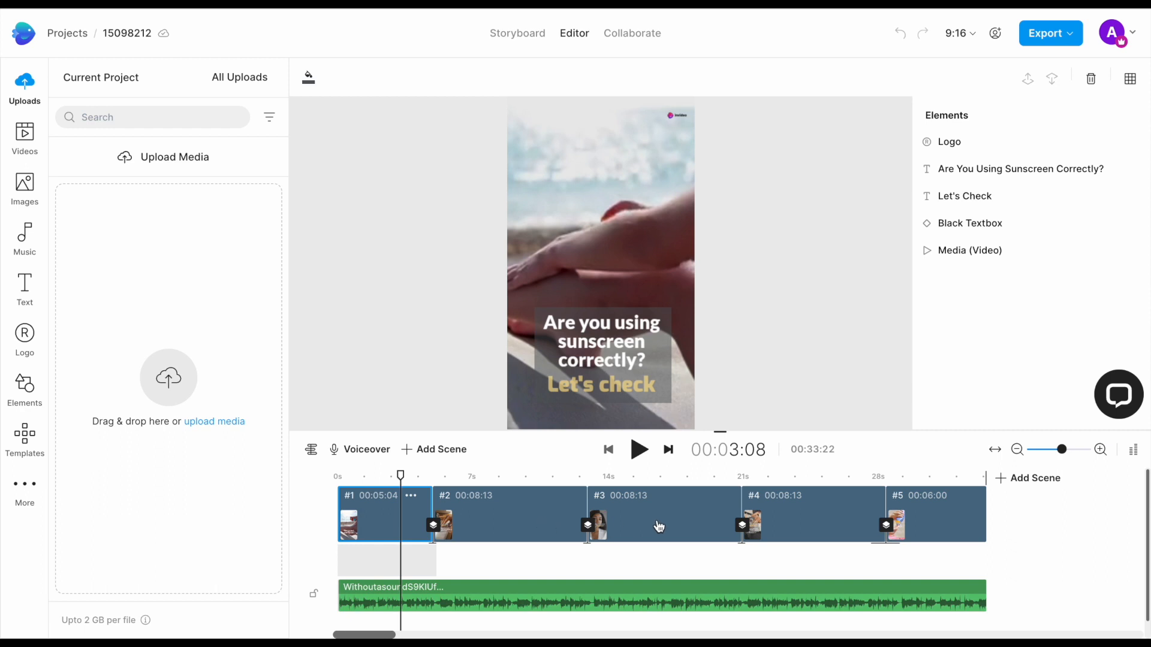
click(536, 476)
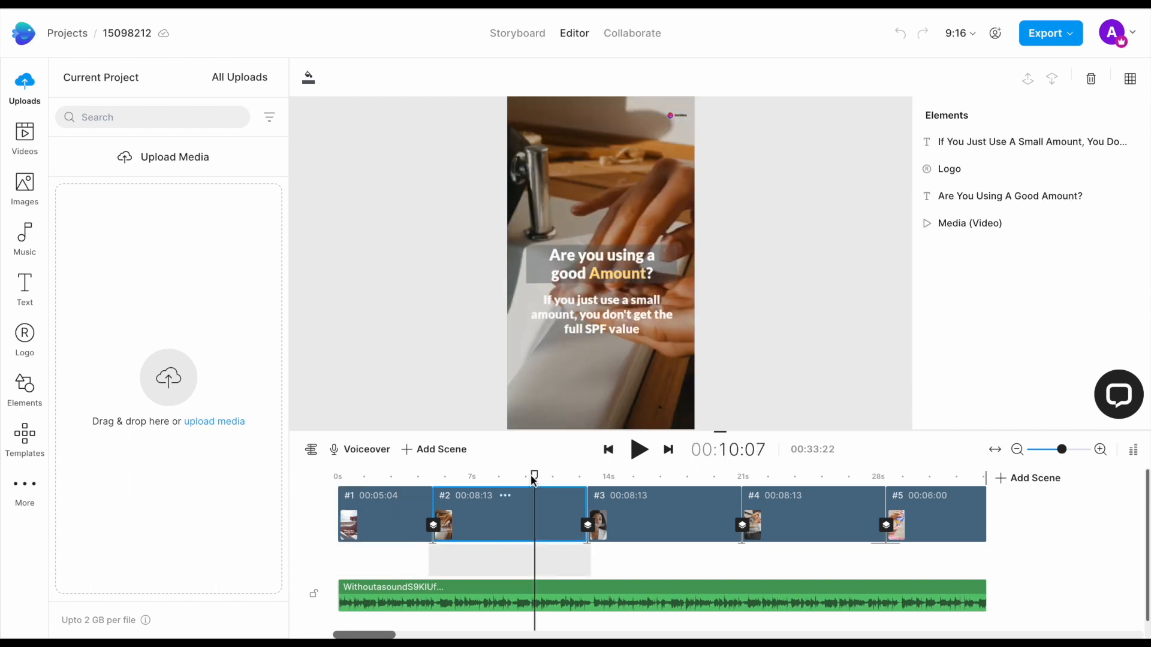
click(641, 479)
click(790, 479)
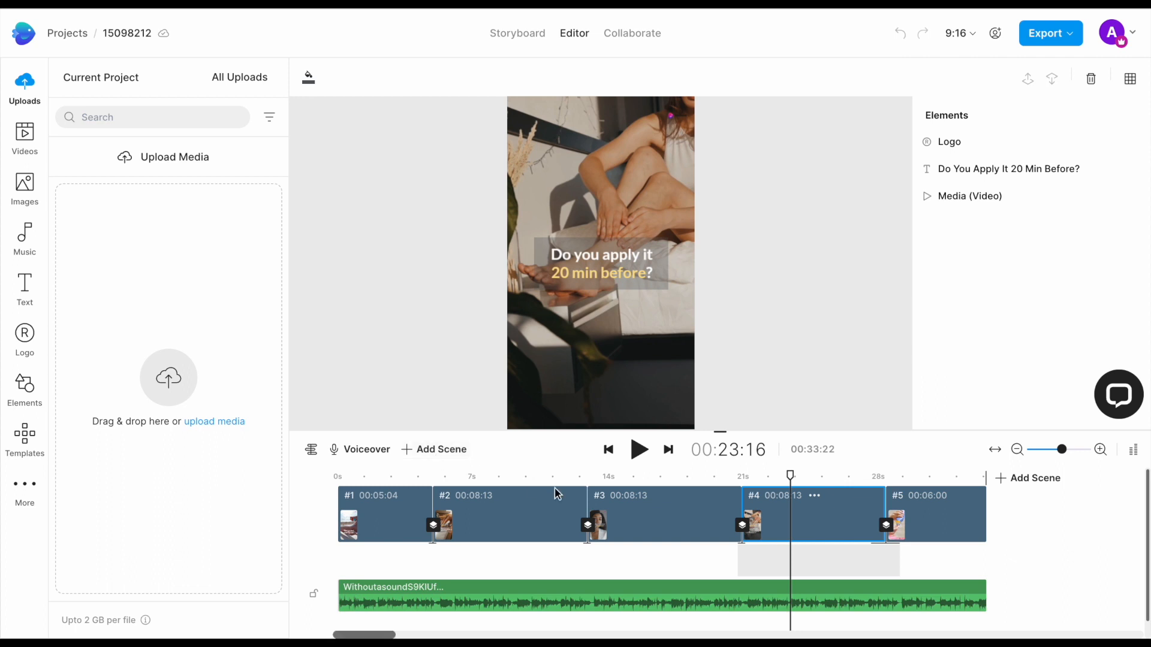
right_click(802, 517)
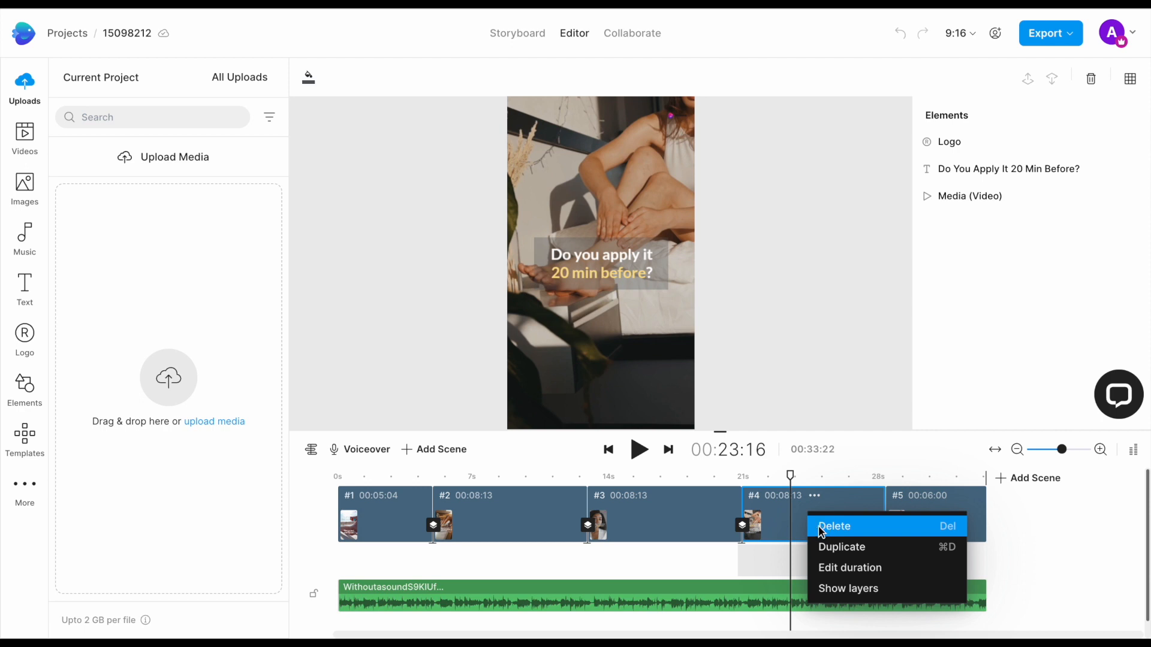
Step: Change the headline in scene 1 to "Are you brushing correctly?"
click(402, 479)
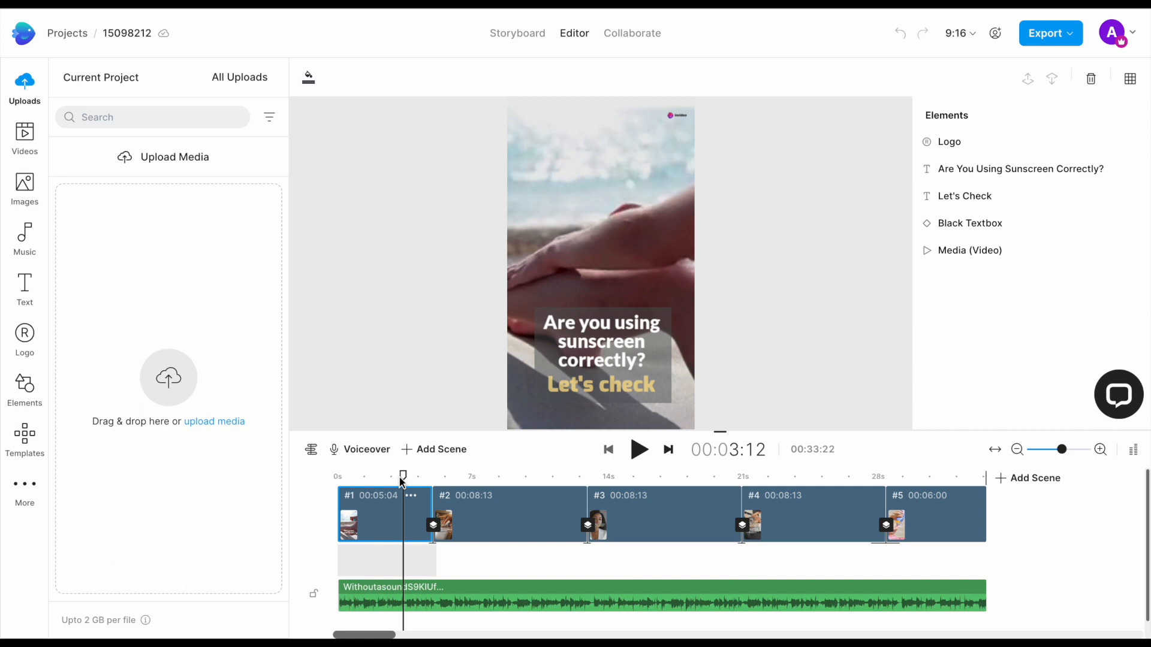
click(607, 358)
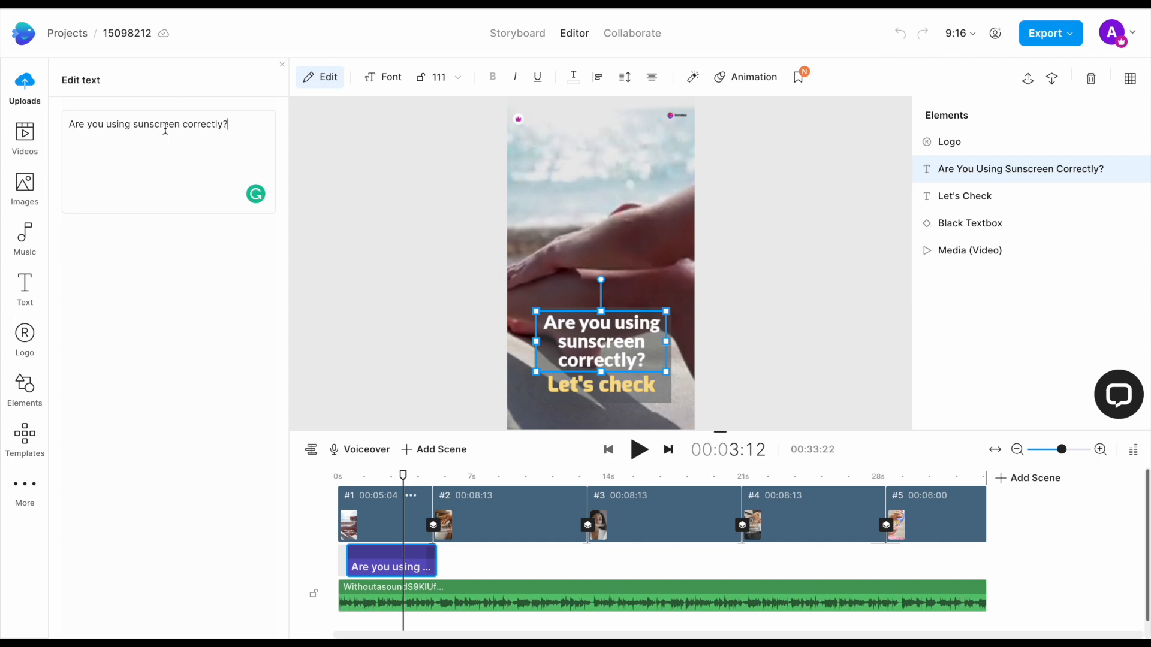
double_click(166, 126)
key(BackSpace)
key(BackSpace)
key(BackSpace)
key(BackSpace)
key(BackSpace)
key(BackSpace)
text(brushing)
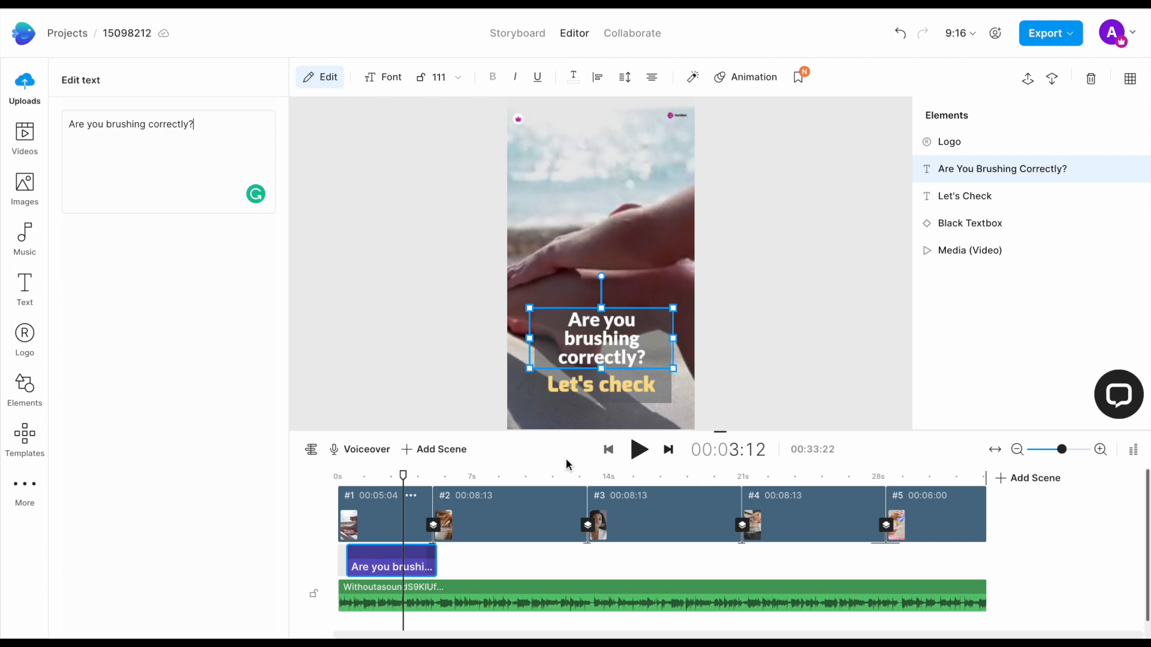
Step: Rewrite scene 2's texts as "Are you brushing for at least 2 minutes?" and "The average person just brushes for 45 seconds & that's not long enough to clean"
click(520, 484)
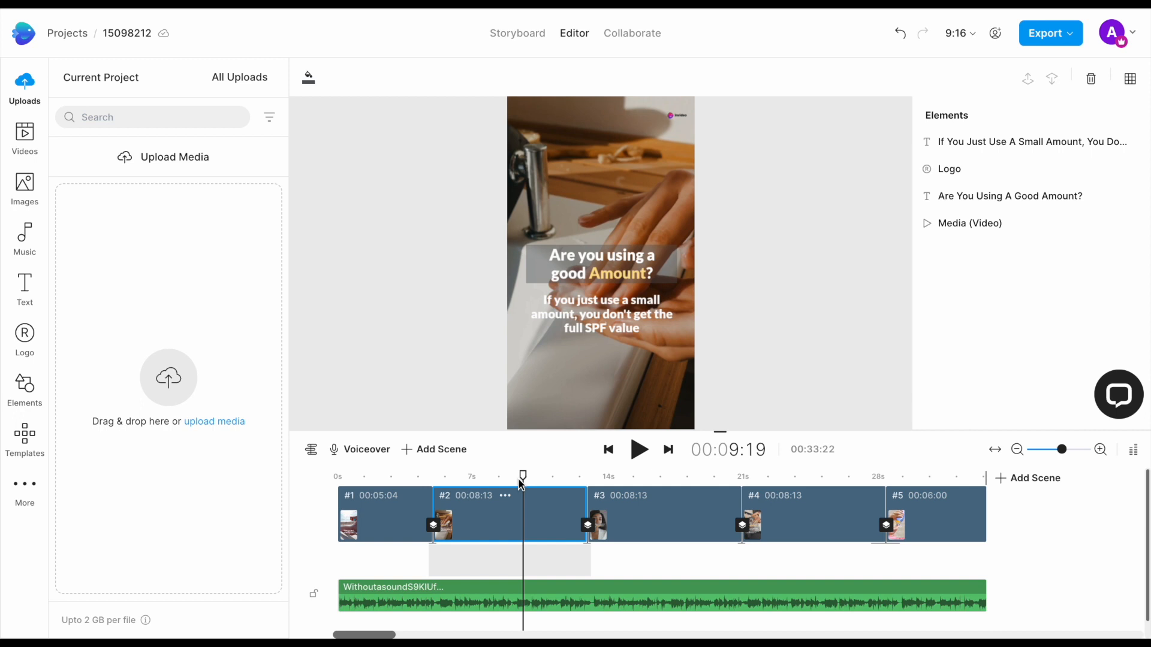
click(516, 561)
text(for at least)
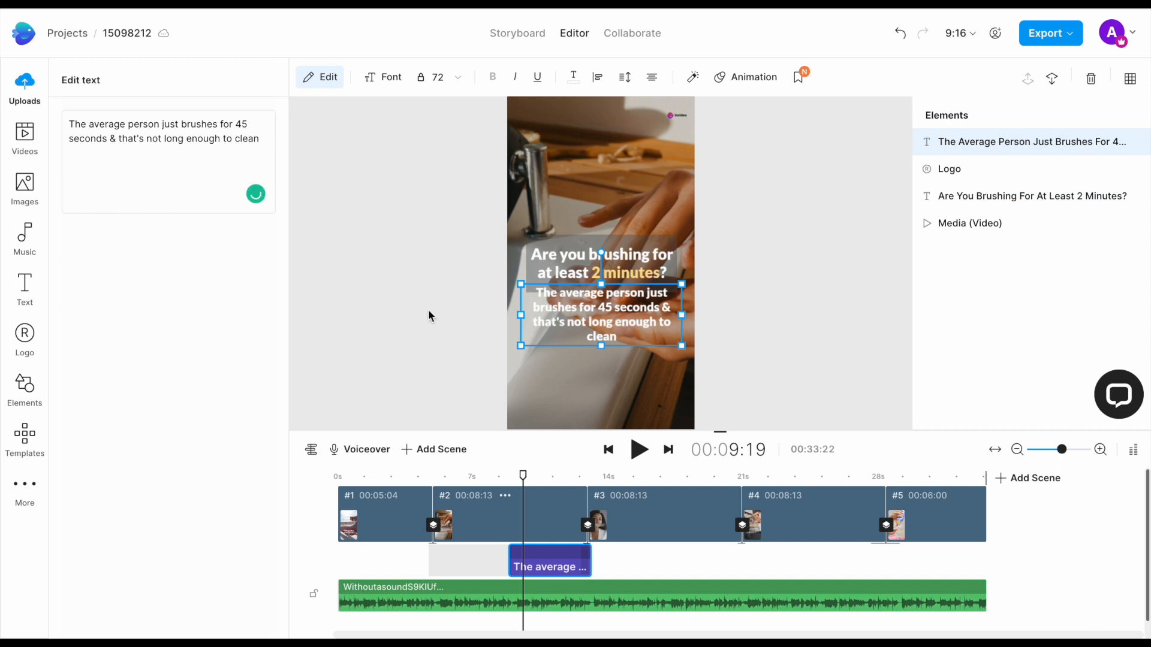
drag(520, 315, 569, 323)
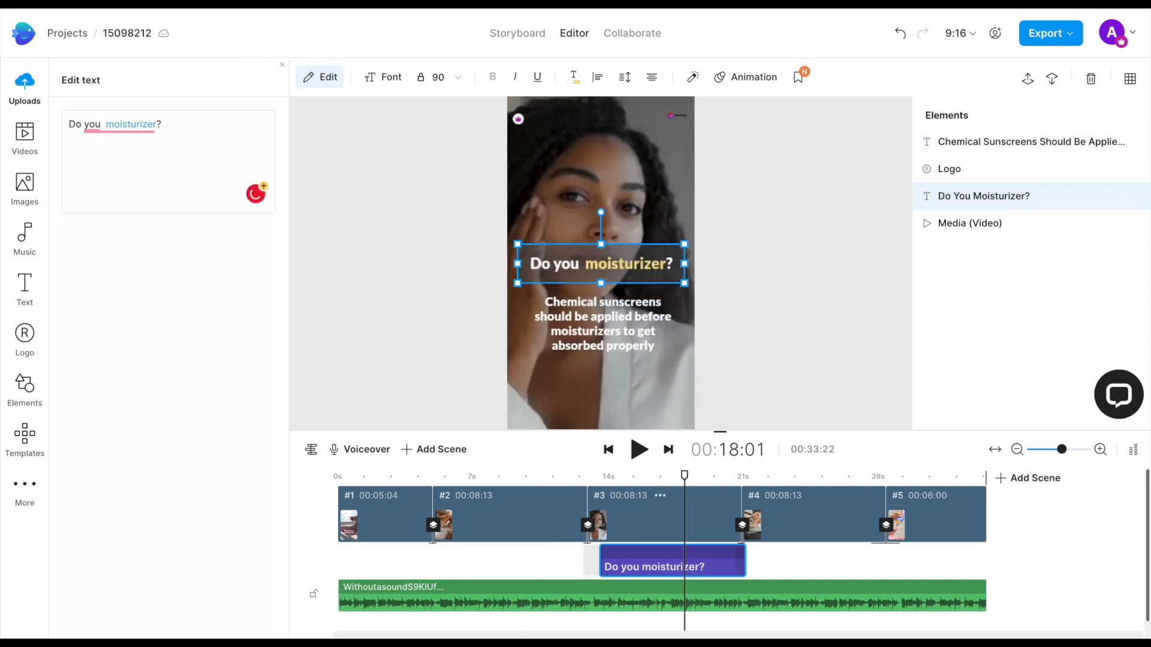
text(practice the)
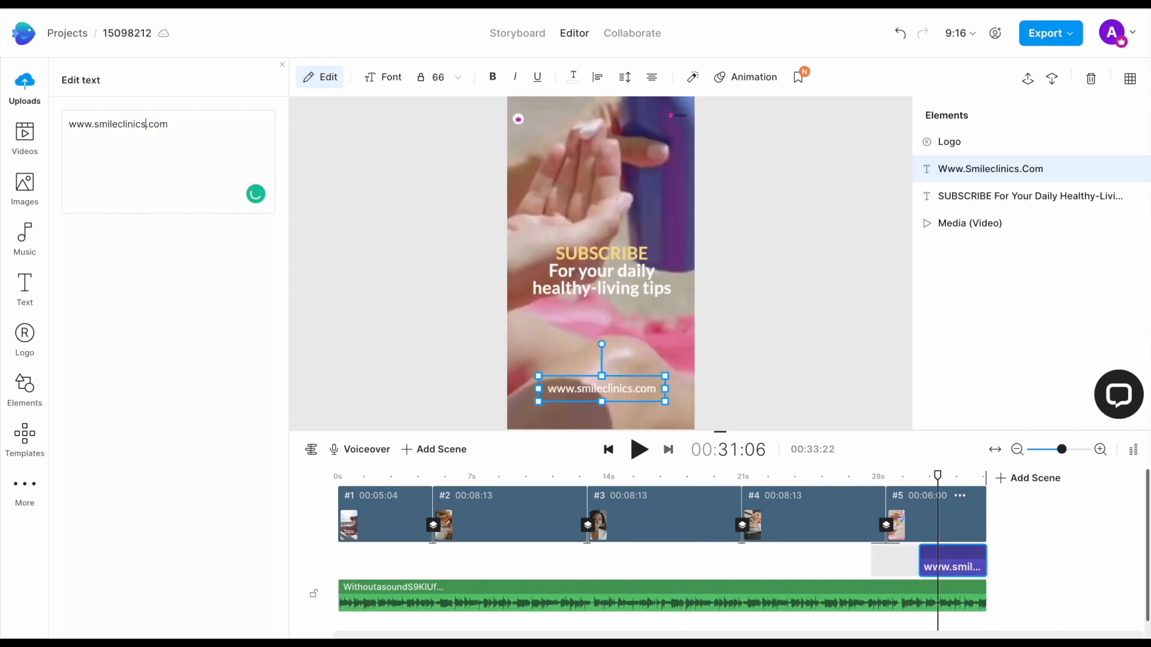
click(564, 318)
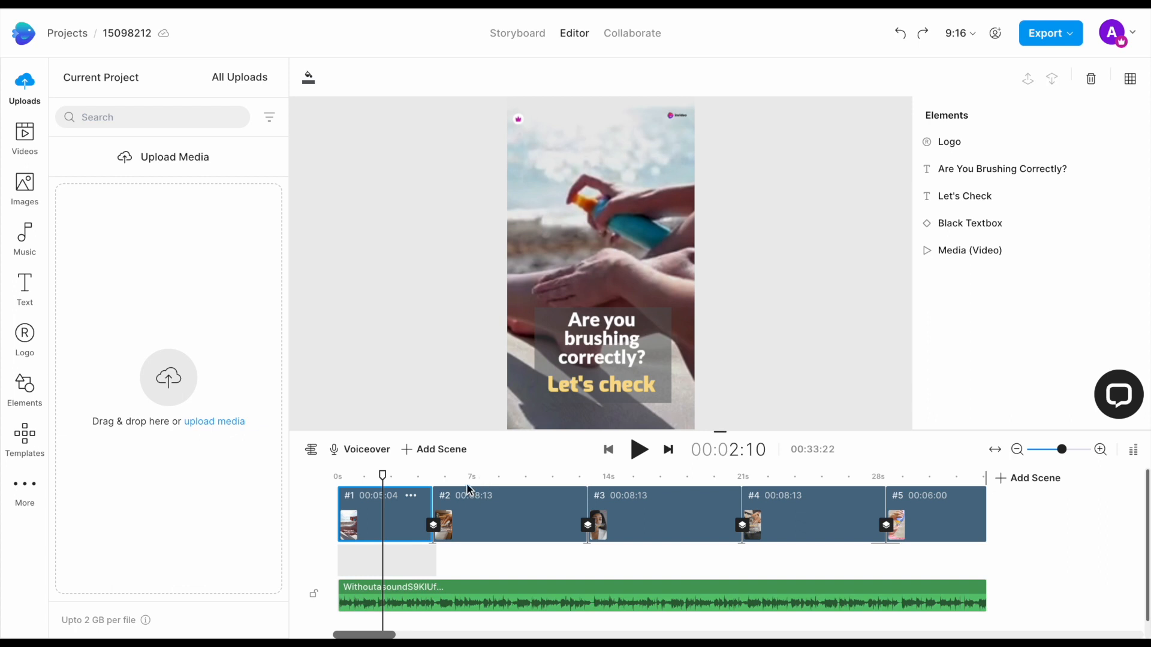
Step: Search the stock videos for "brushing teeth" and choose the 39-second clip of a woman brushing at a mirror to replace scene 1's video
click(25, 137)
click(147, 110)
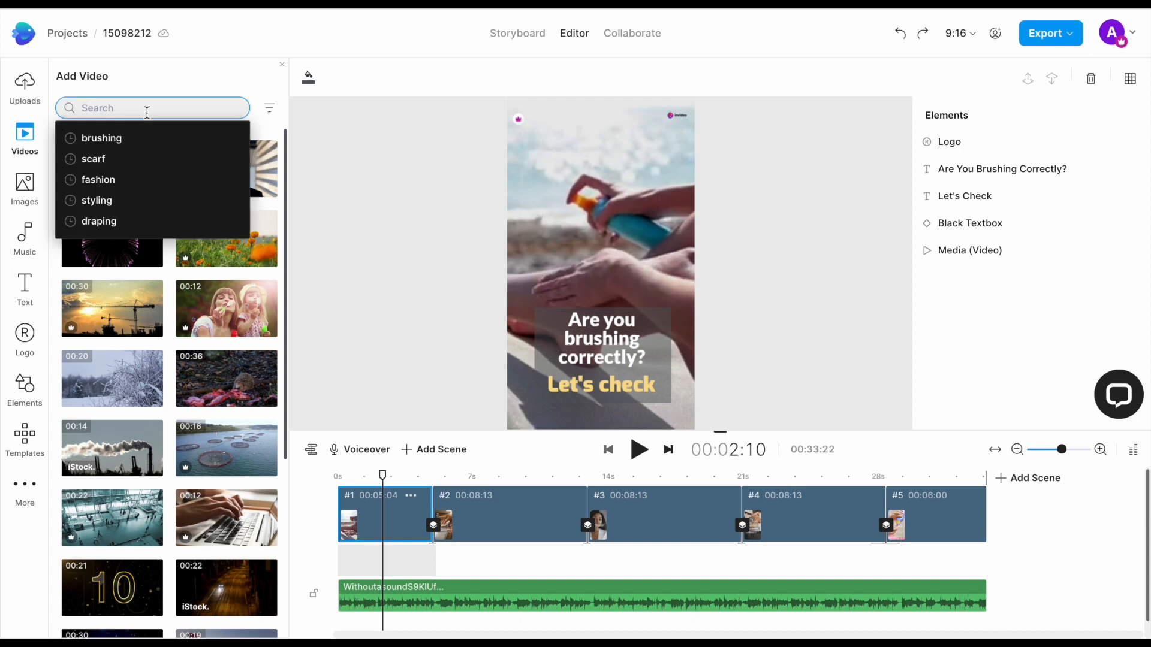
text(brushing teeth)
key(Return)
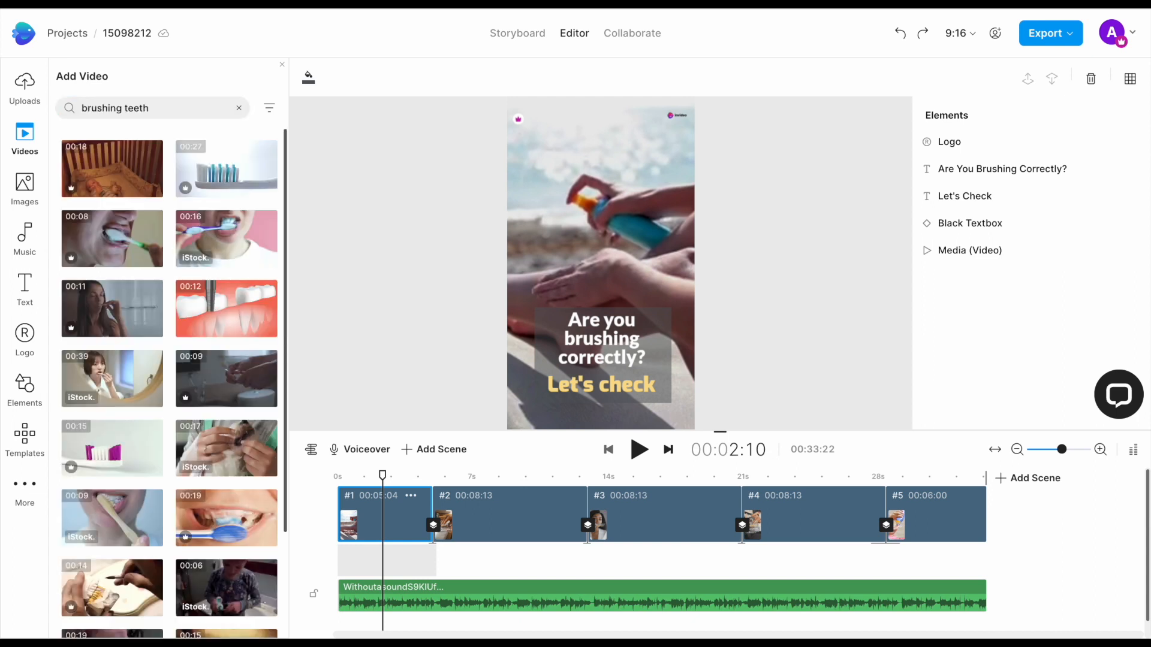
scroll(105, 252, down, 2)
drag(105, 252, 539, 171)
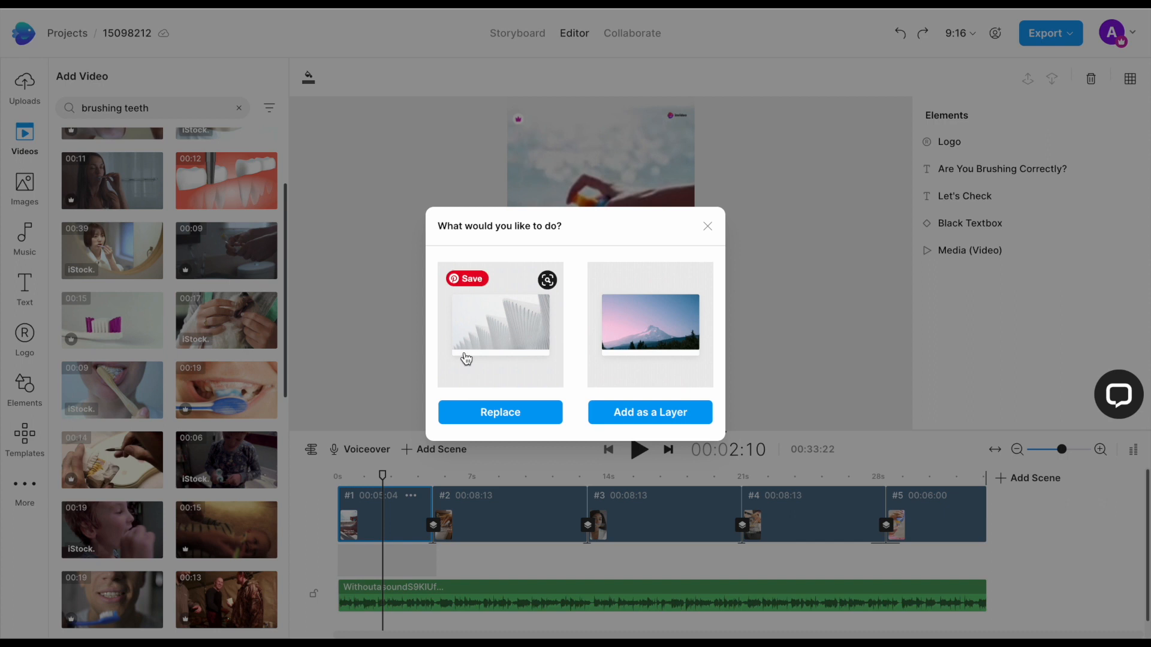
click(510, 421)
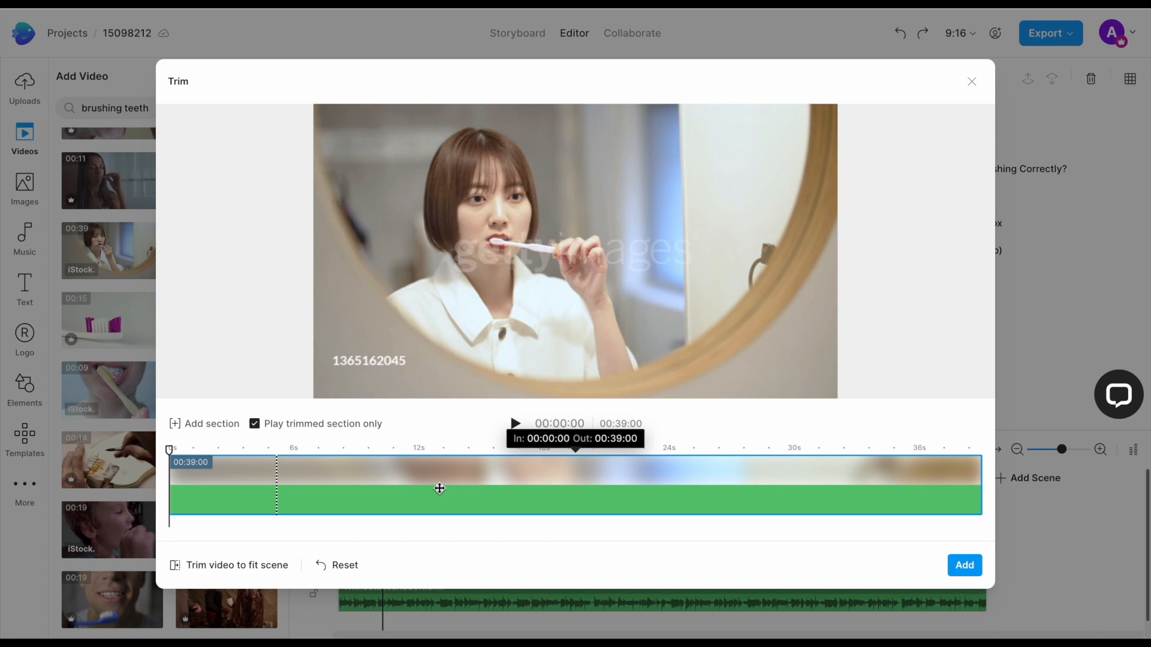
Step: Trim the clip to fit scene 1, shift the trimmed section about 5 seconds later, and add it to the scene
click(228, 567)
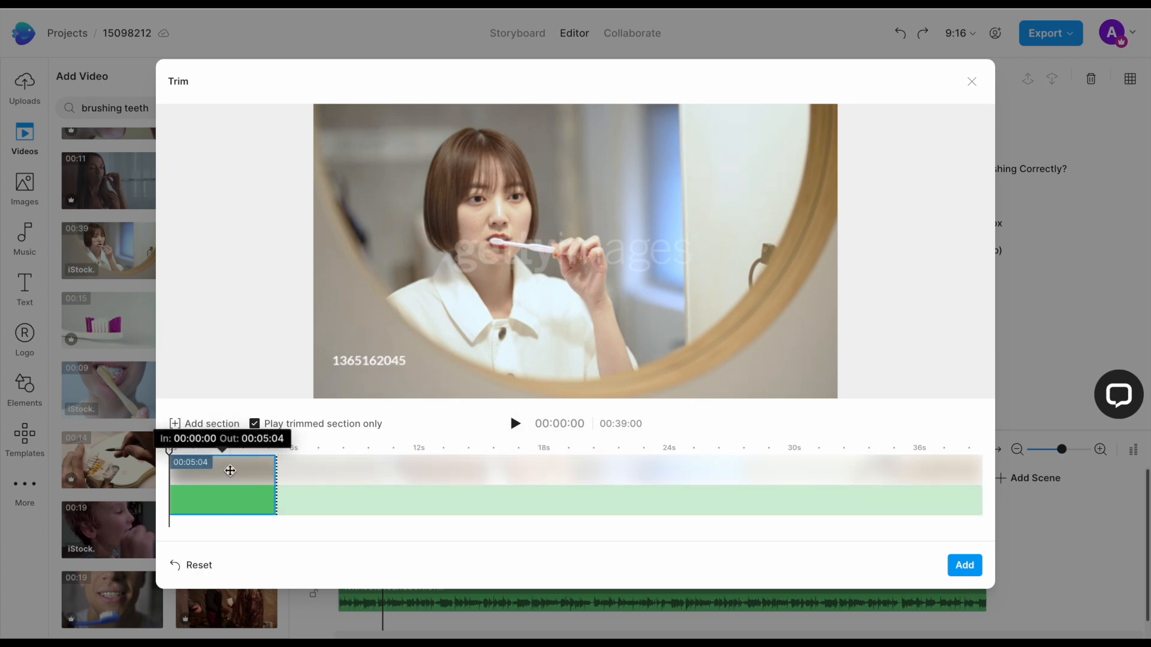
drag(228, 470, 326, 472)
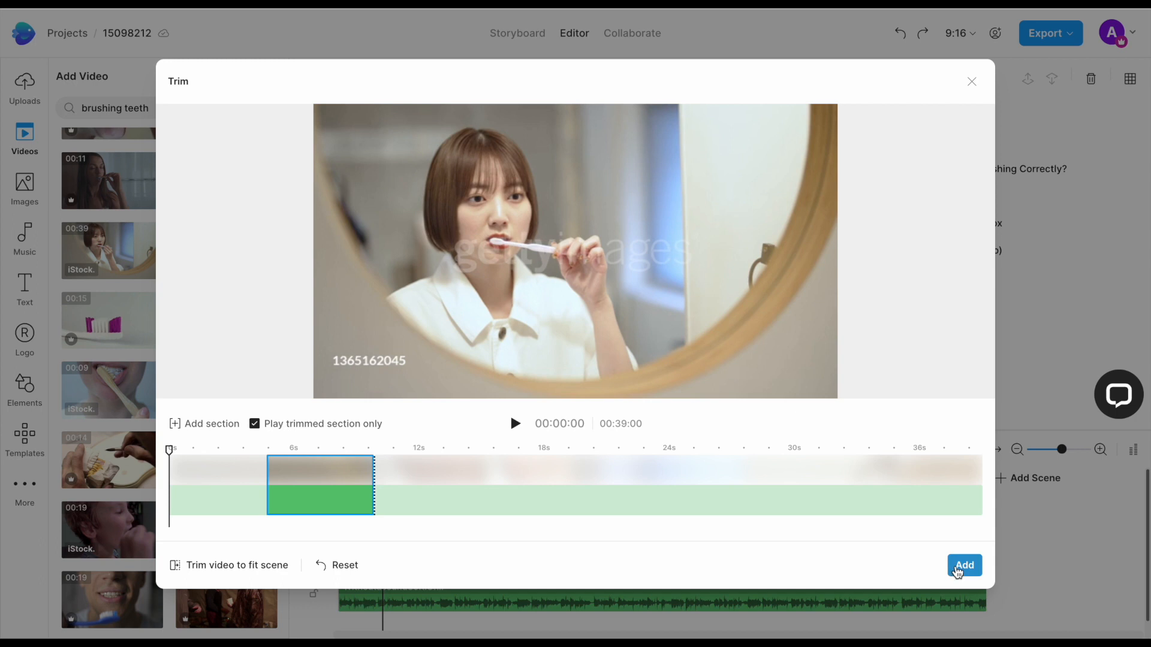
click(963, 566)
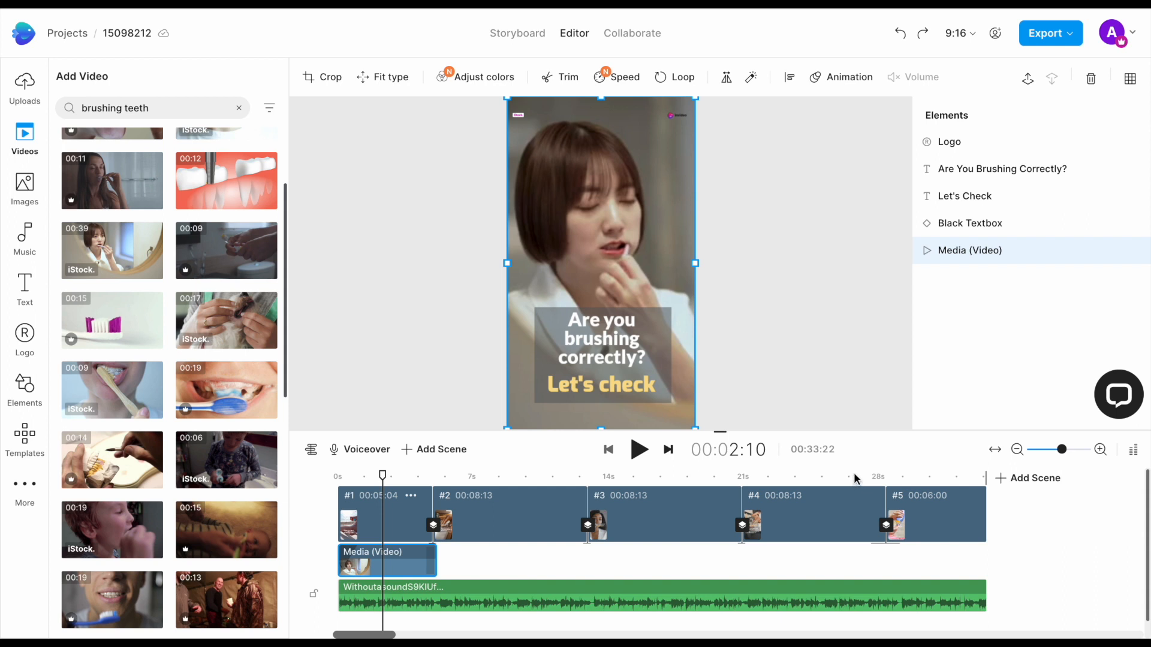
Step: Replace scene 2's background video with the 13-second toothbrush and toothpaste clip, trimmed to the scene's length
click(504, 477)
scroll(227, 461, down, 8)
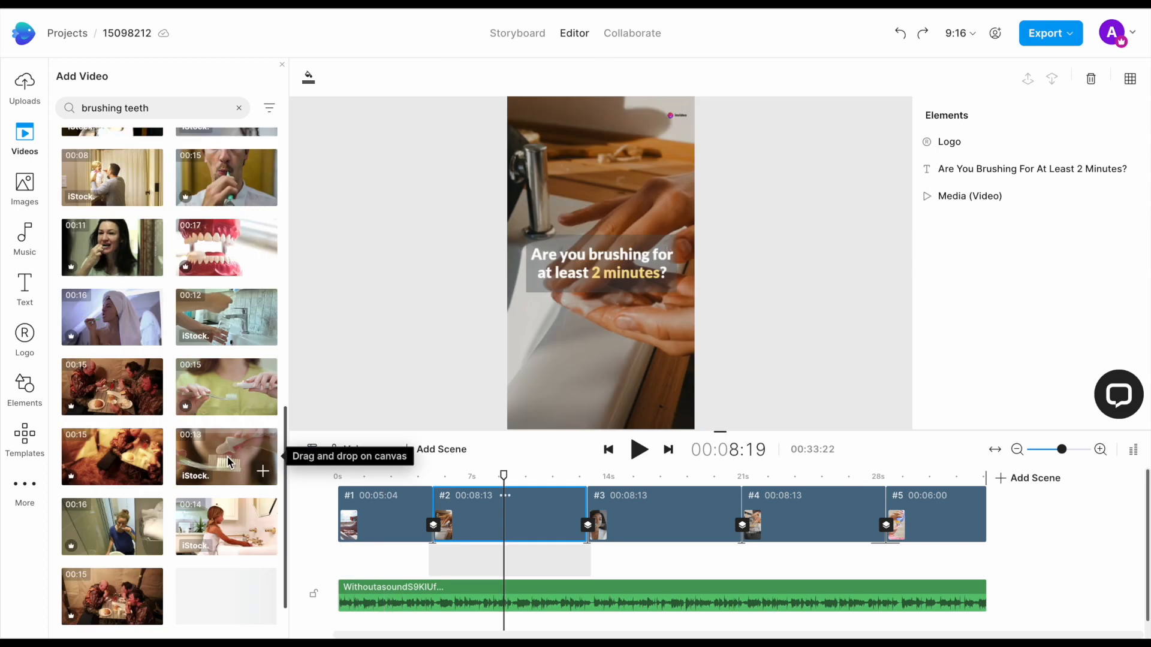
drag(228, 461, 522, 383)
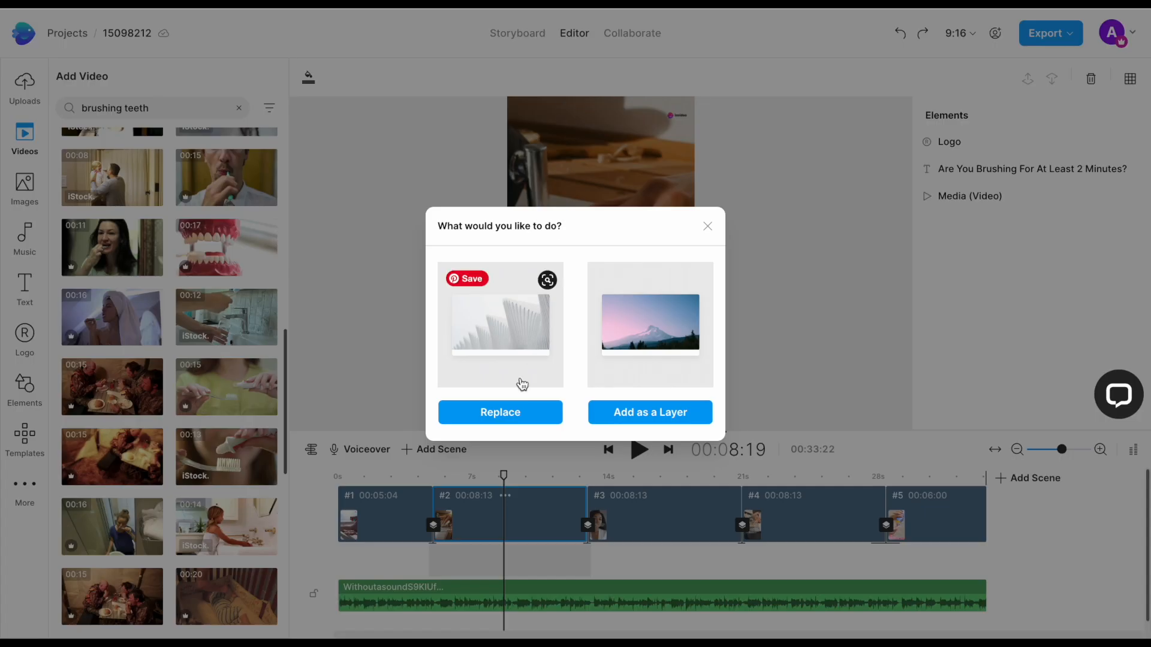
click(499, 414)
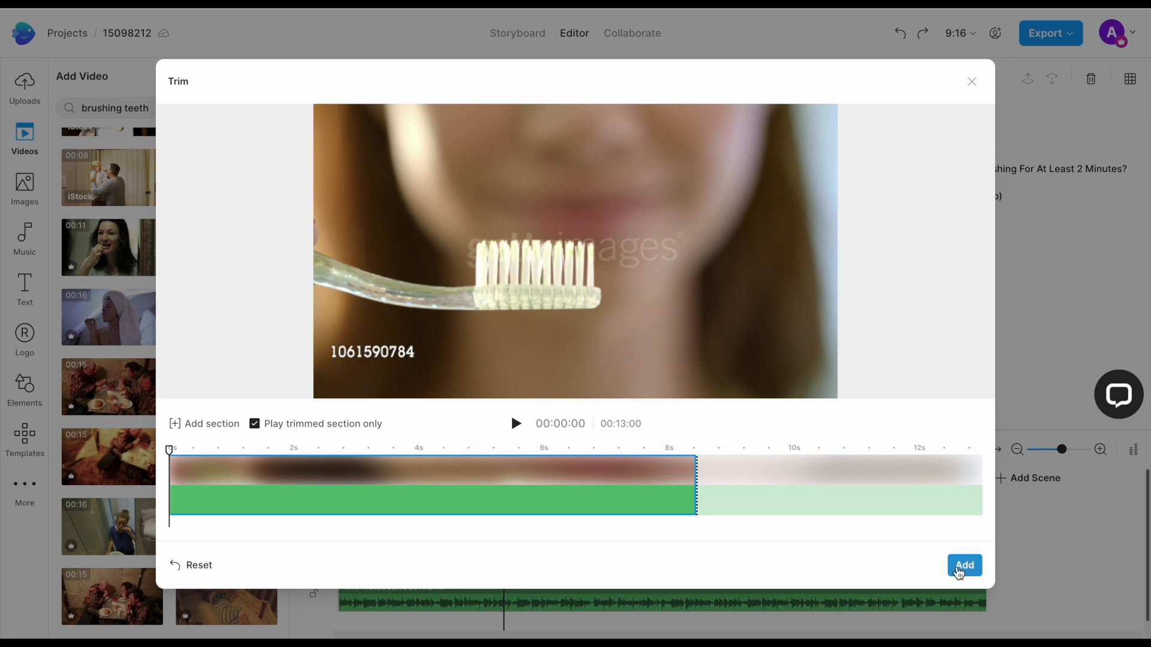
click(963, 566)
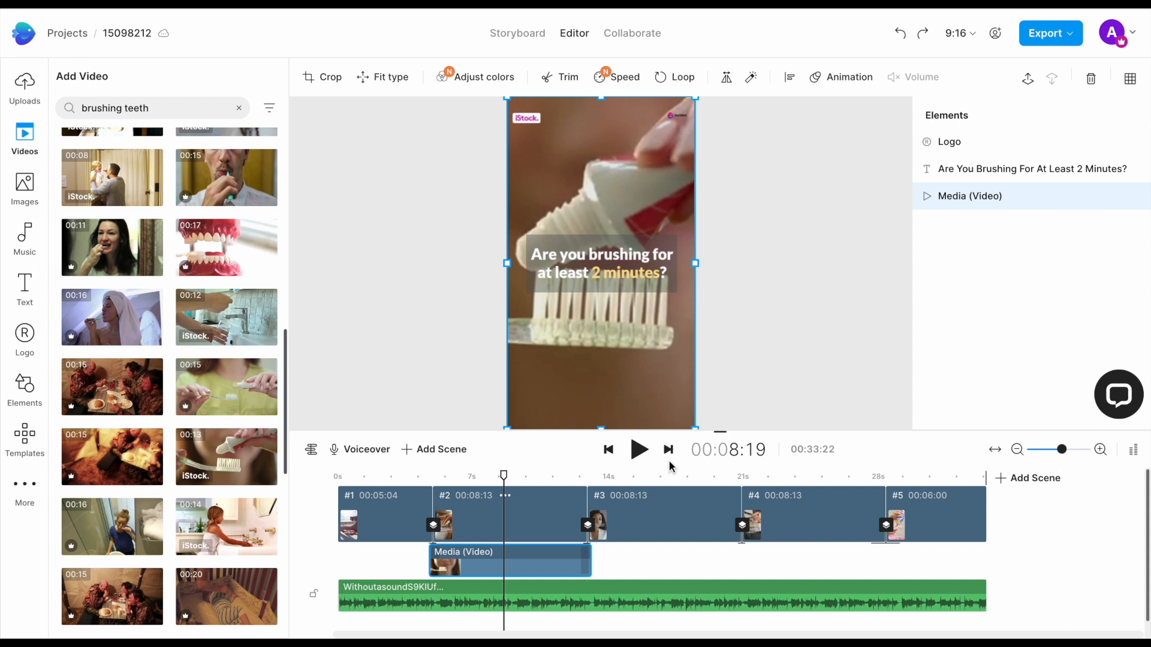
Step: Add the deer stock image as a layer in scene 2 and return to the video library
click(148, 465)
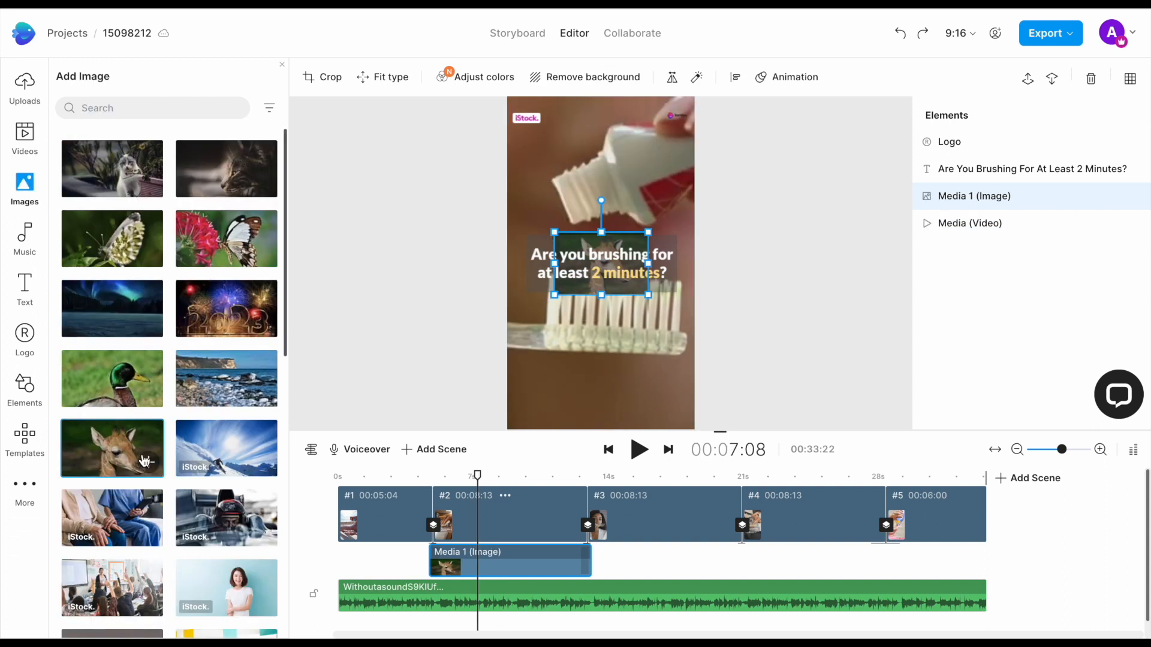
click(23, 139)
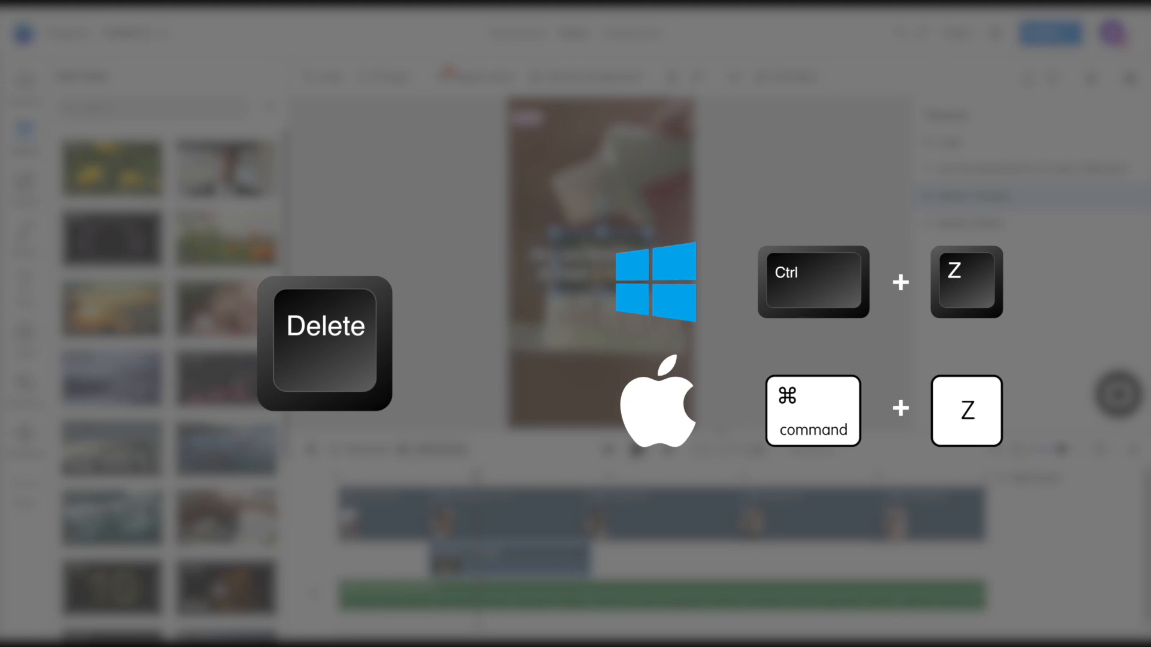
Step: Delete the deer image layer from scene 2
key(Delete)
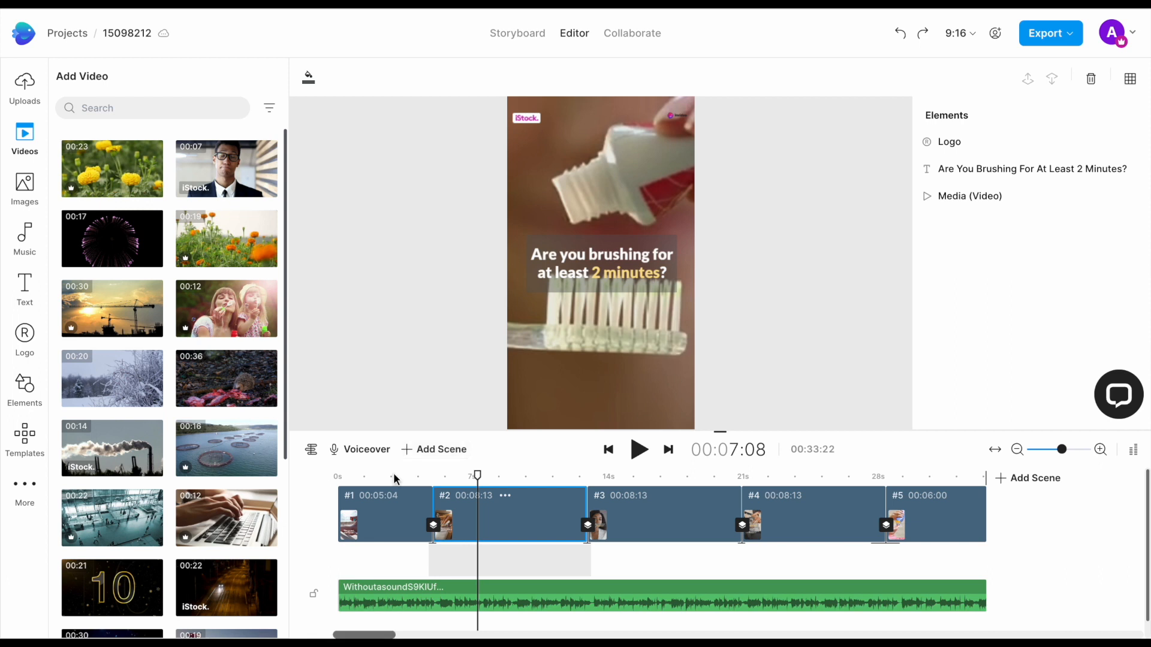
Step: Upload logo.png from the Desktop folder and use it to replace the placeholder logo in all scenes
click(673, 119)
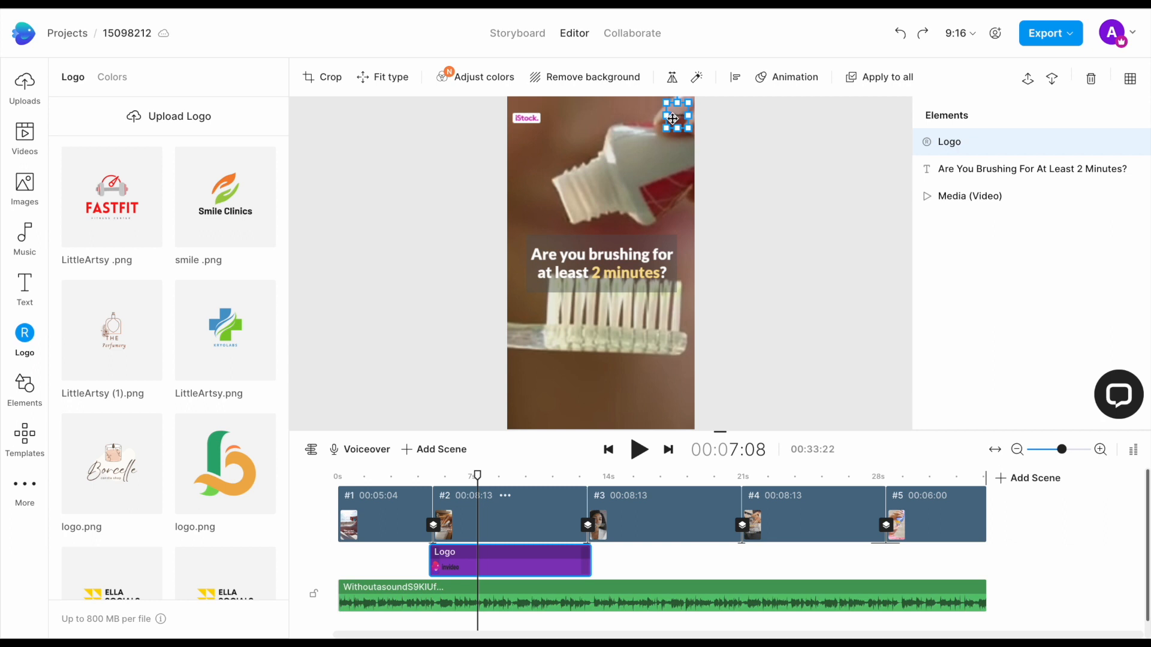
click(183, 117)
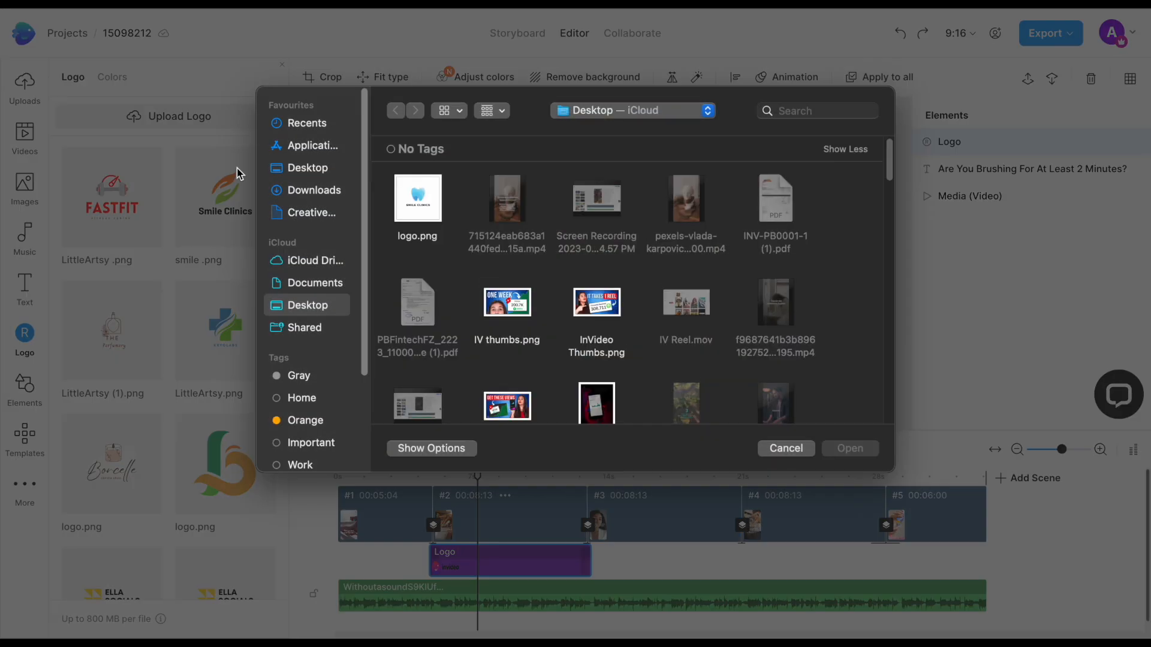
click(422, 211)
click(850, 449)
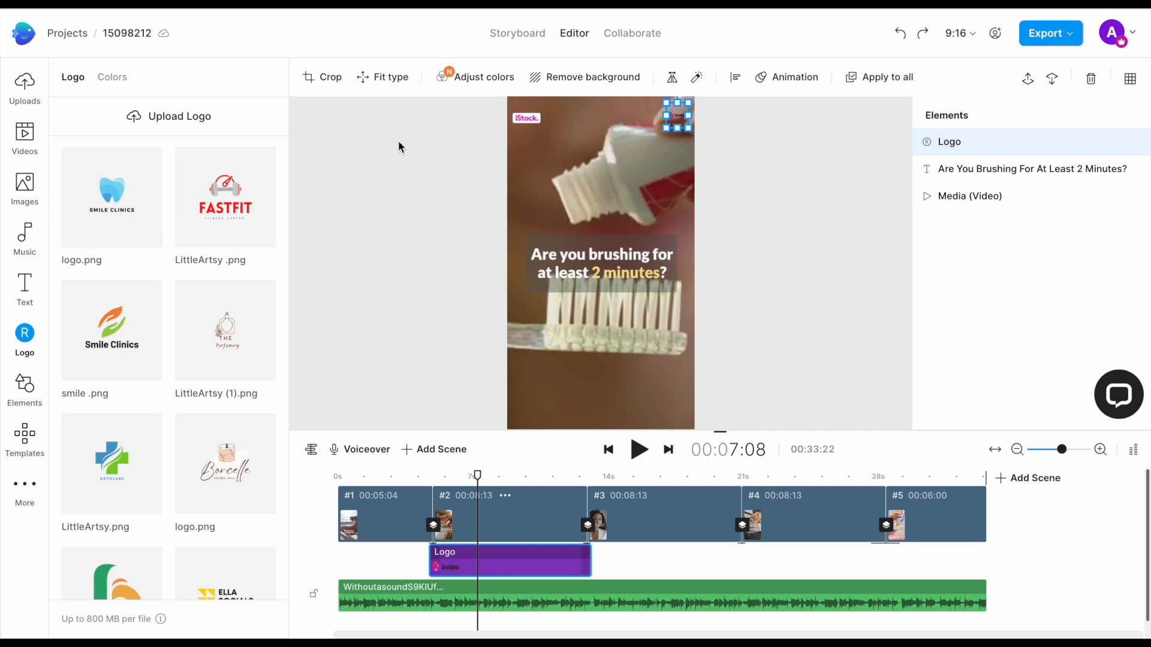
click(113, 179)
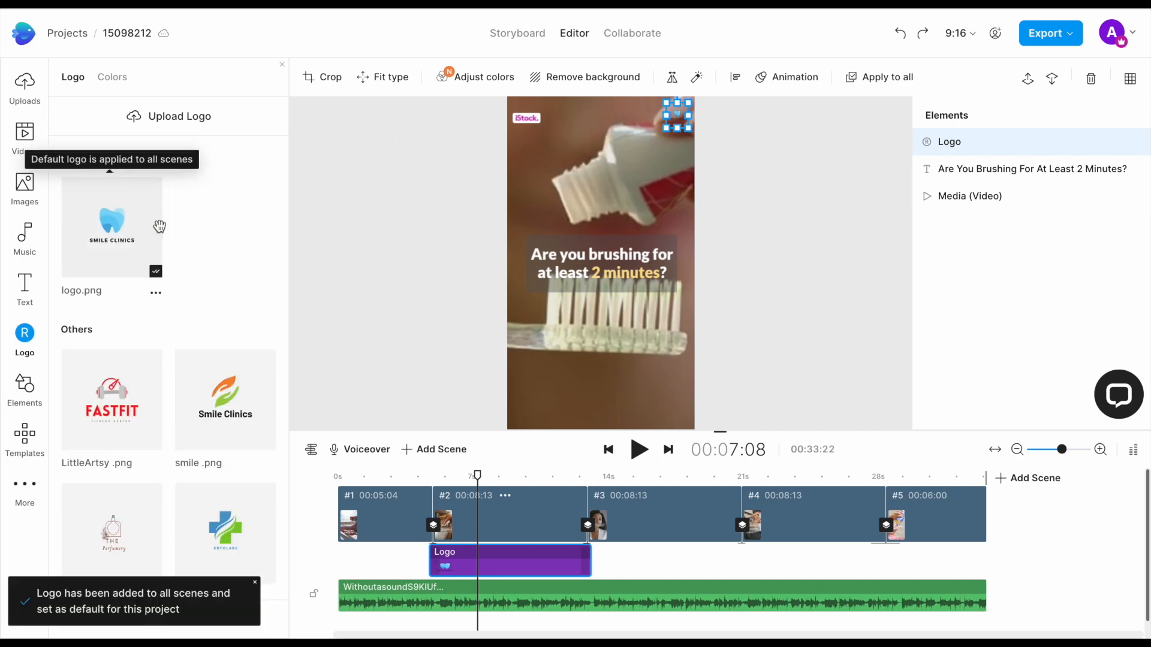
Step: Check the new logo in scenes 3 and 4, and play the whole video from its start
click(686, 497)
click(811, 487)
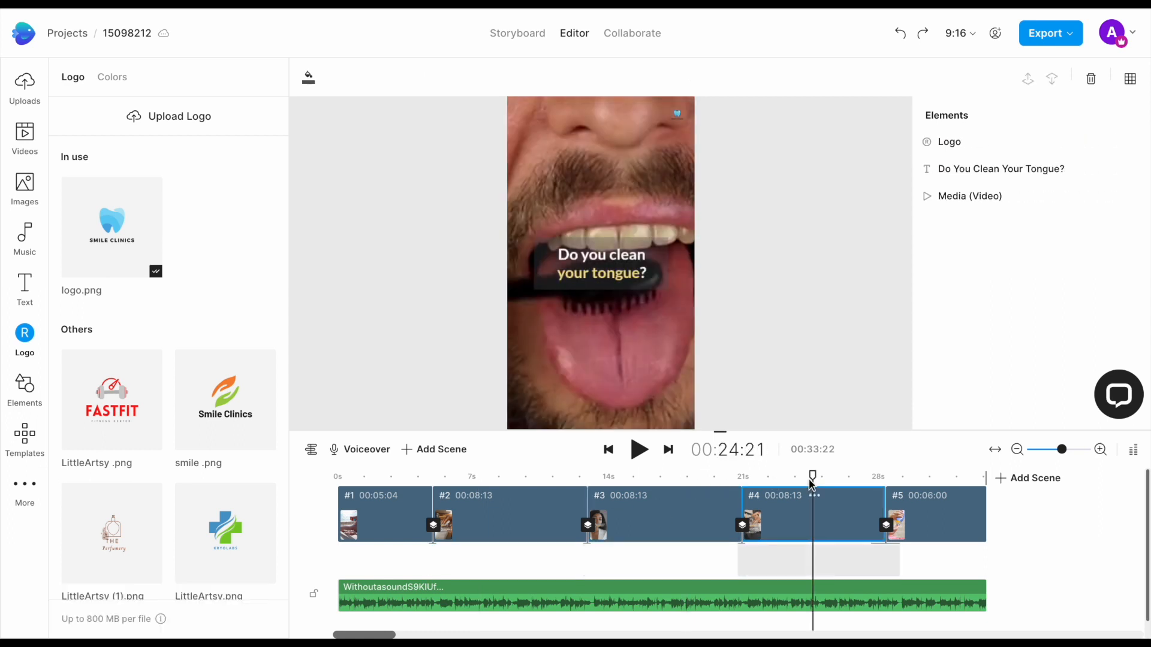
drag(792, 482, 310, 463)
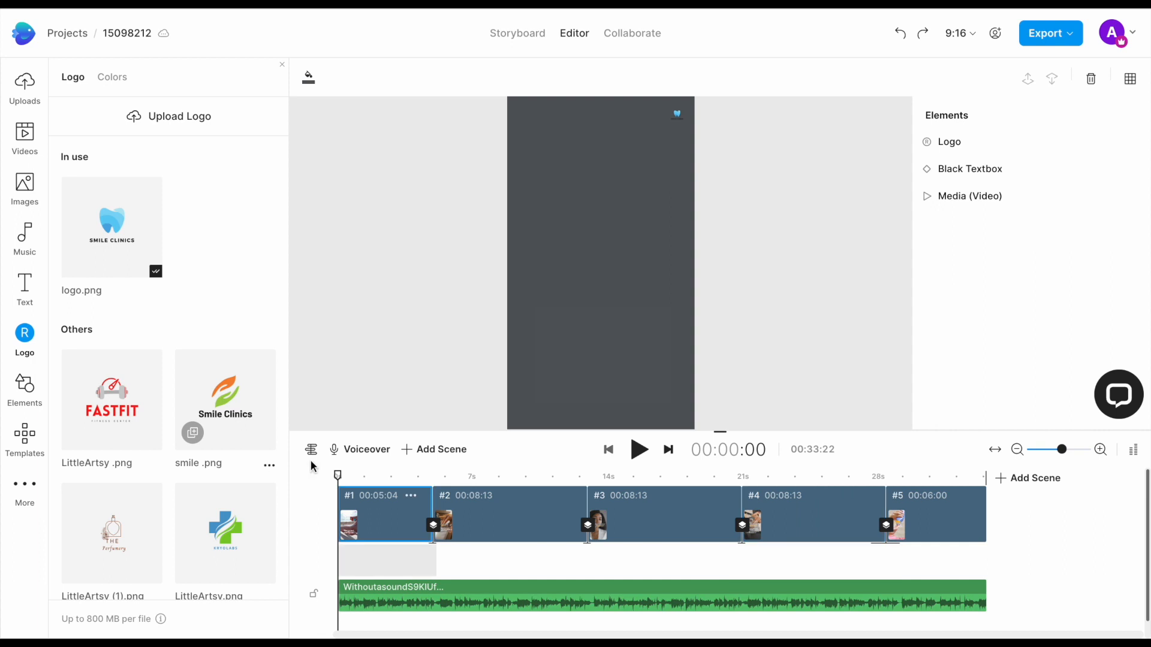
click(640, 451)
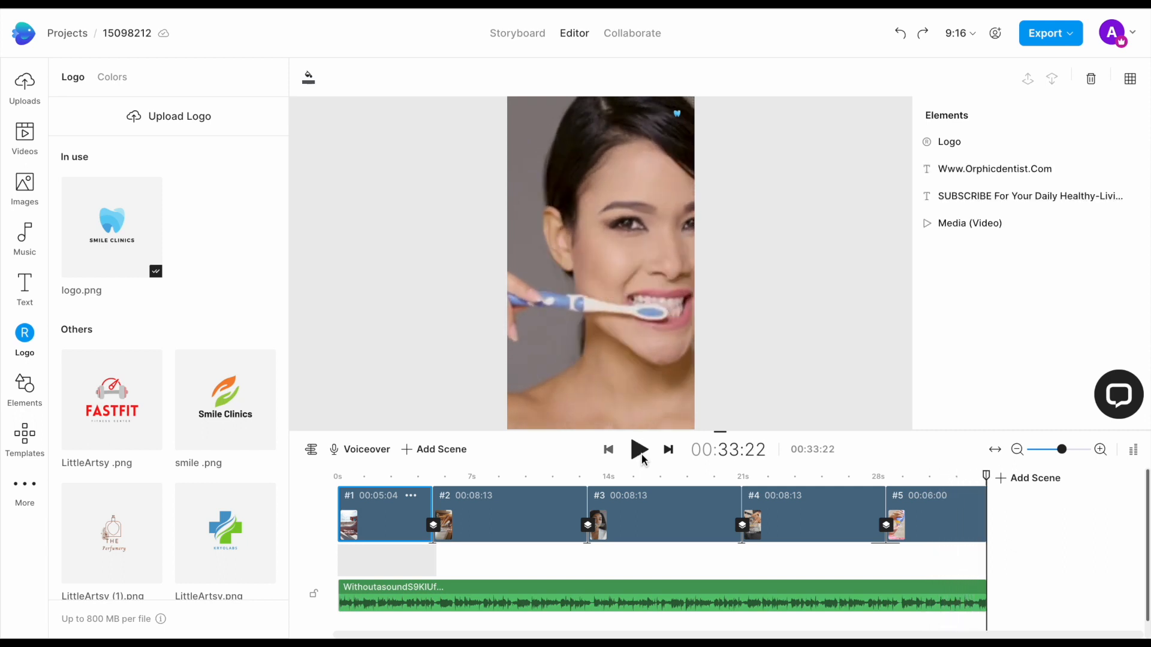
Step: Export the finished tooth-brushing video in 1080p Full HD quality
click(1046, 34)
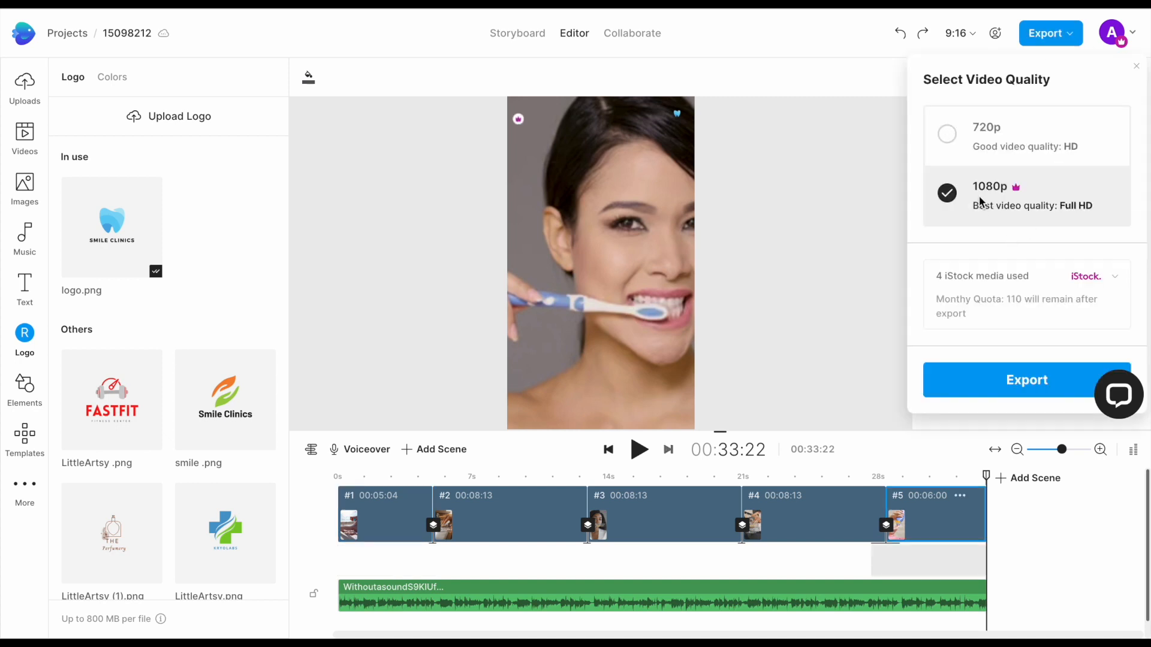
click(1038, 380)
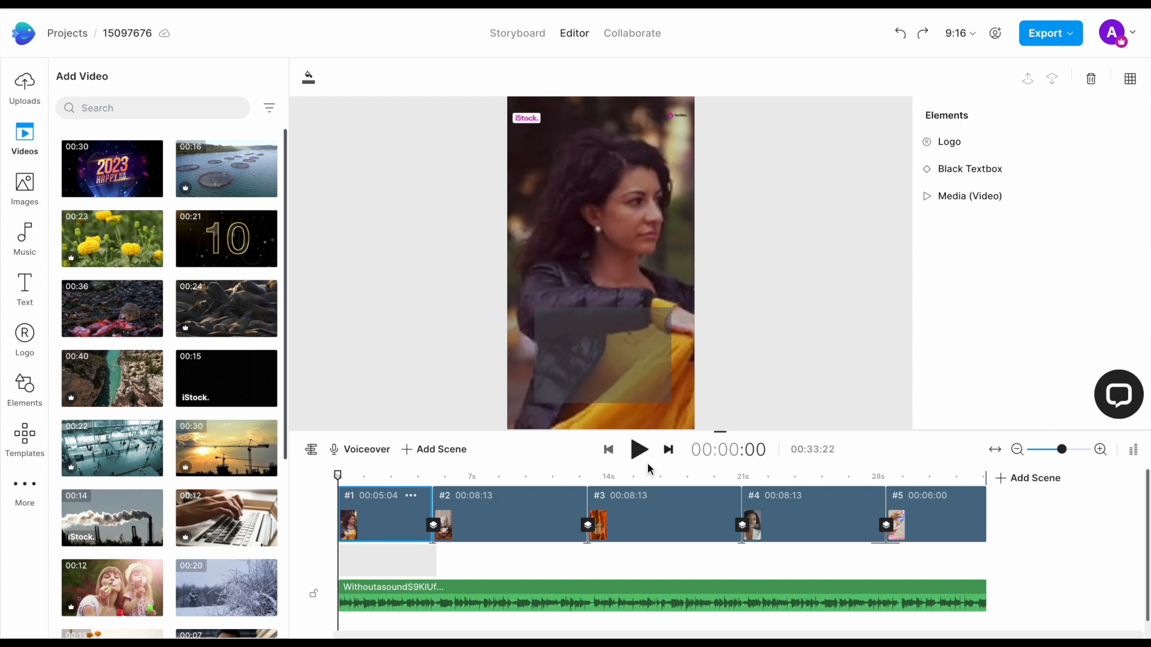
Step: Play the fashion styling version of the ad from its start
click(639, 453)
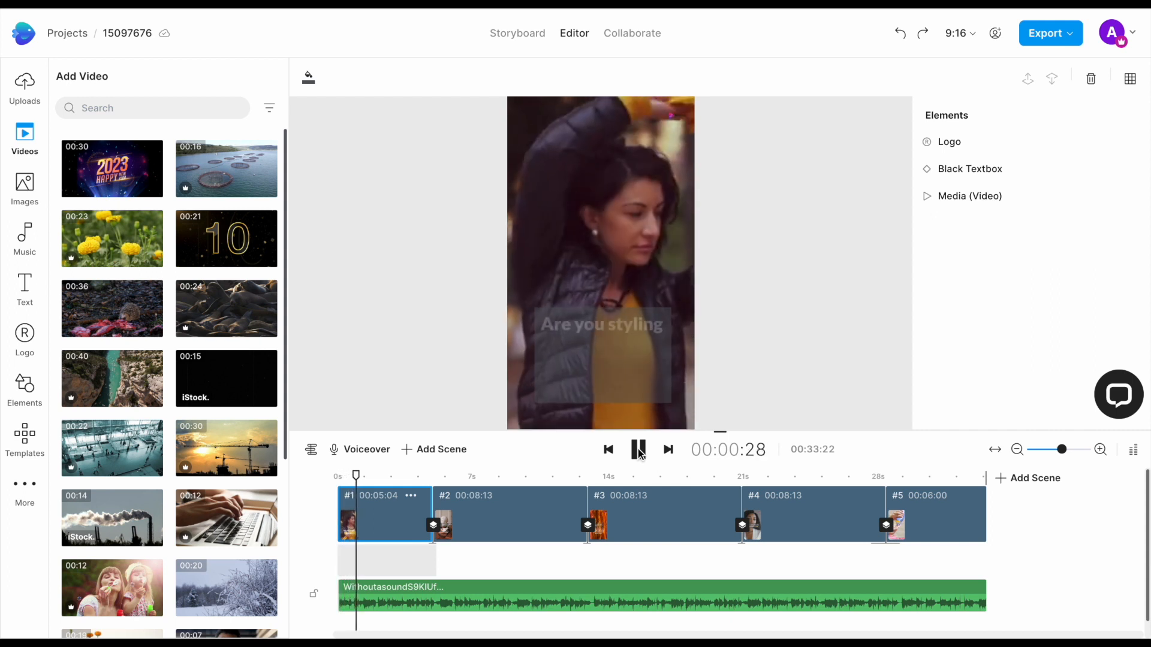